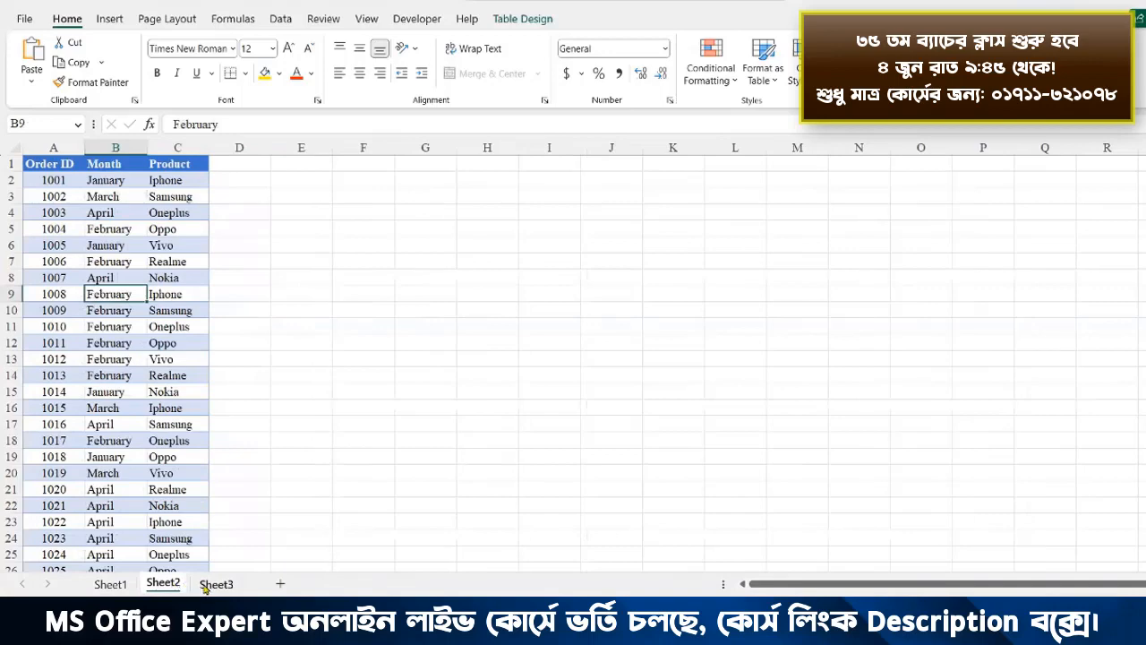
- Examine the columns of the order data tables on Sheet1, Sheet2 and Sheet3
left_click(206, 585)
left_click(110, 585)
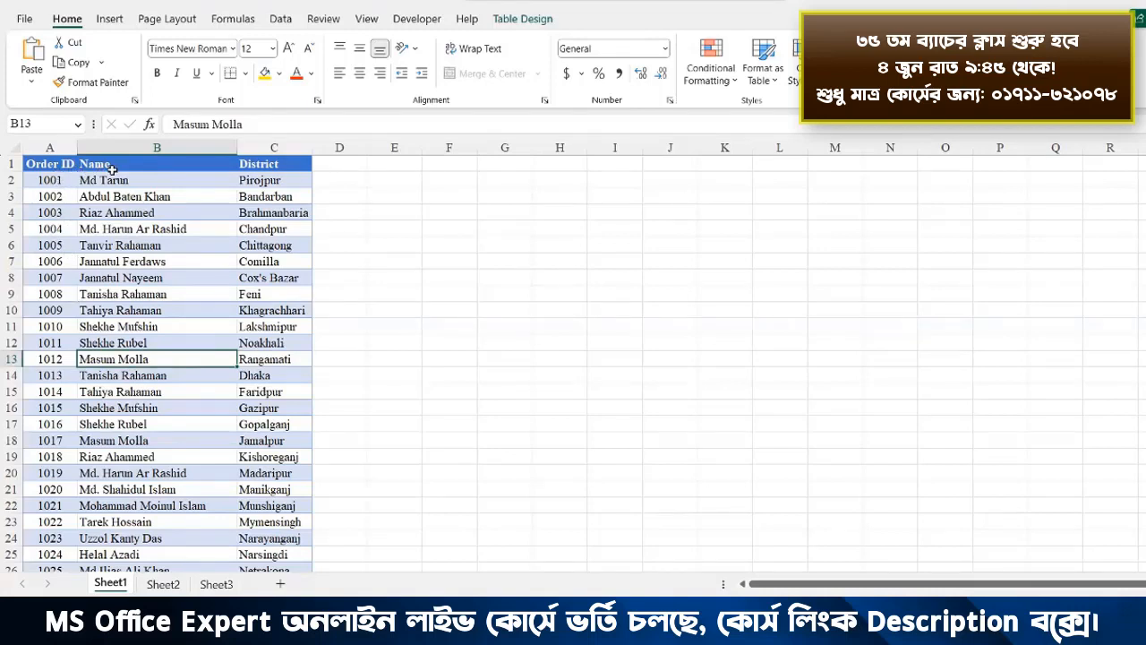
left_click(161, 585)
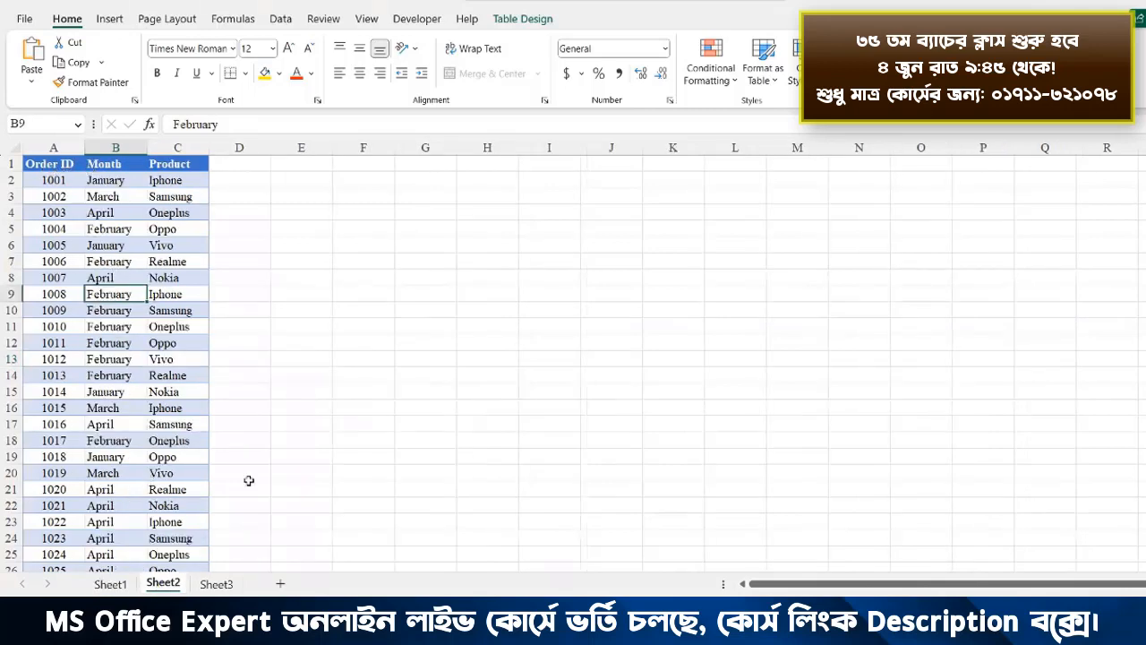
left_click(216, 584)
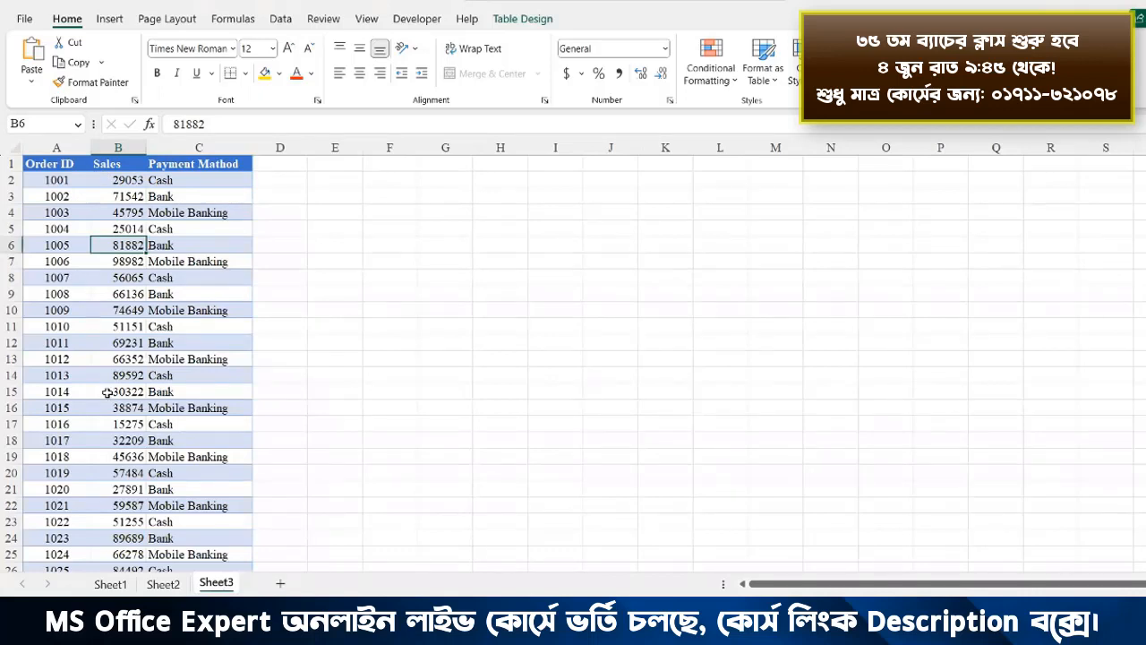
left_click(110, 584)
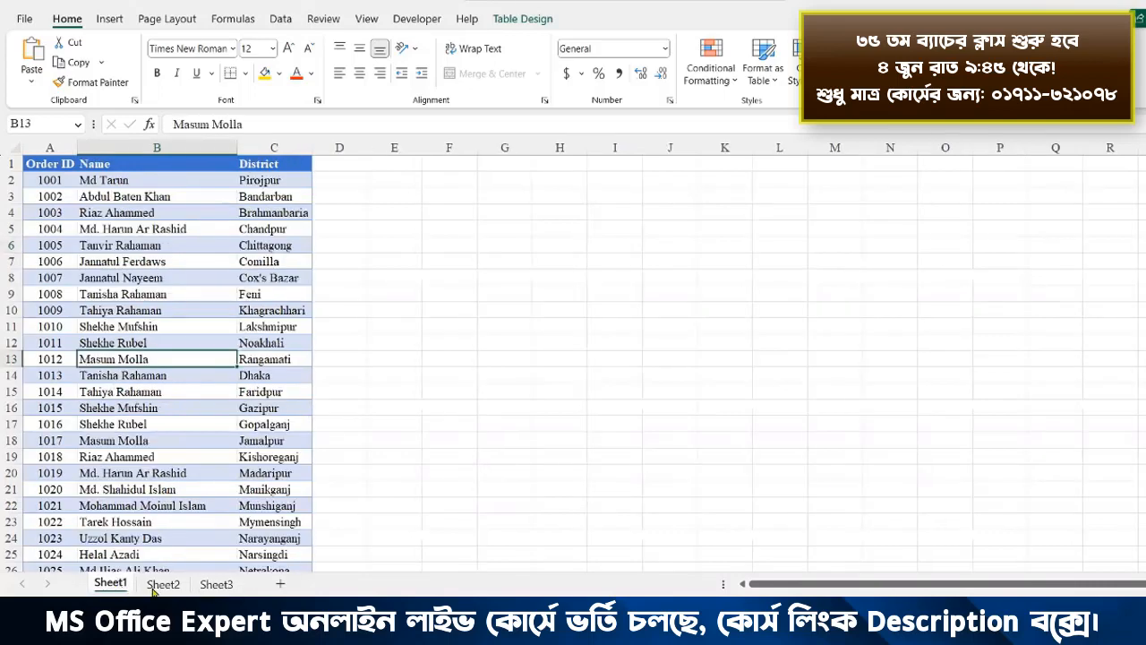
left_click(161, 585)
left_click(216, 584)
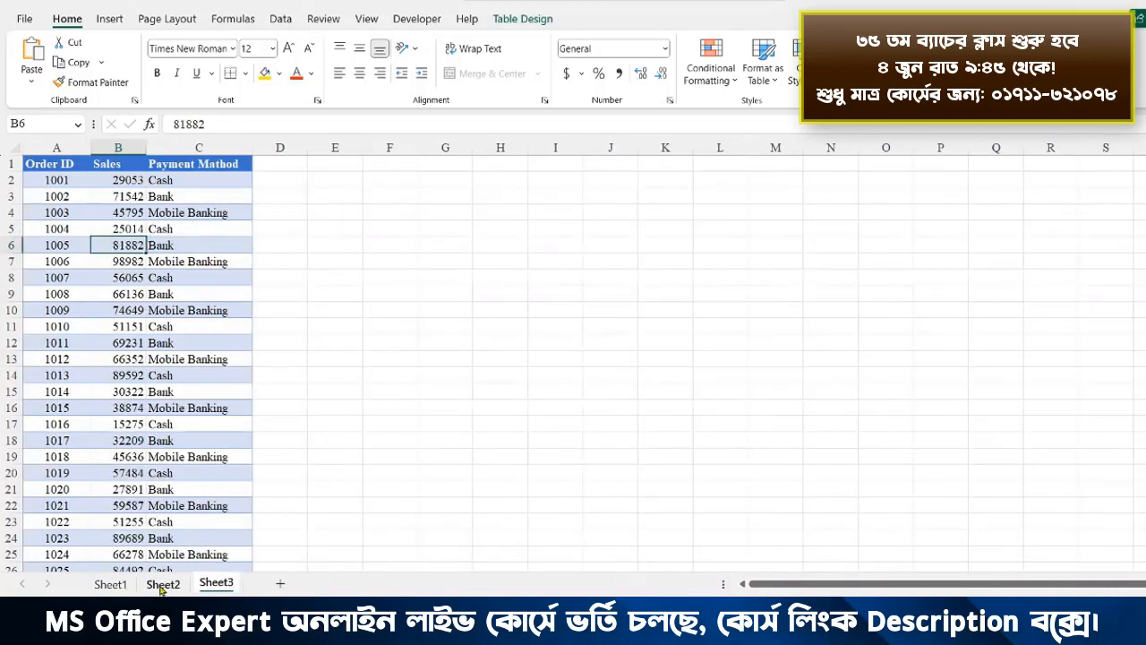
left_click(112, 586)
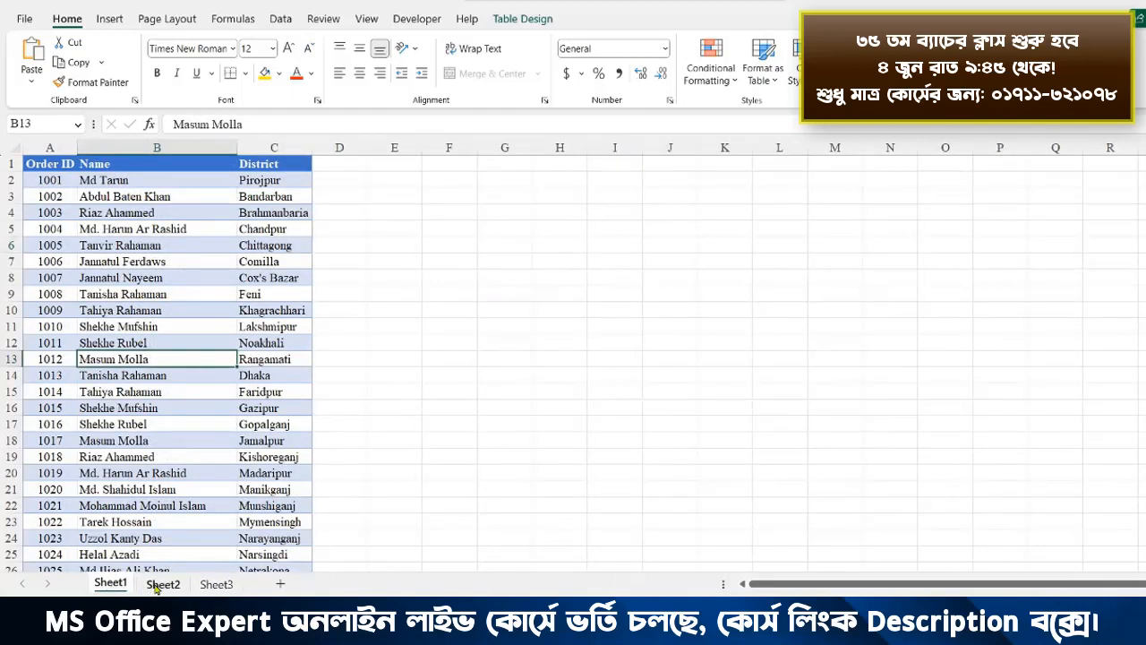
left_click(162, 585)
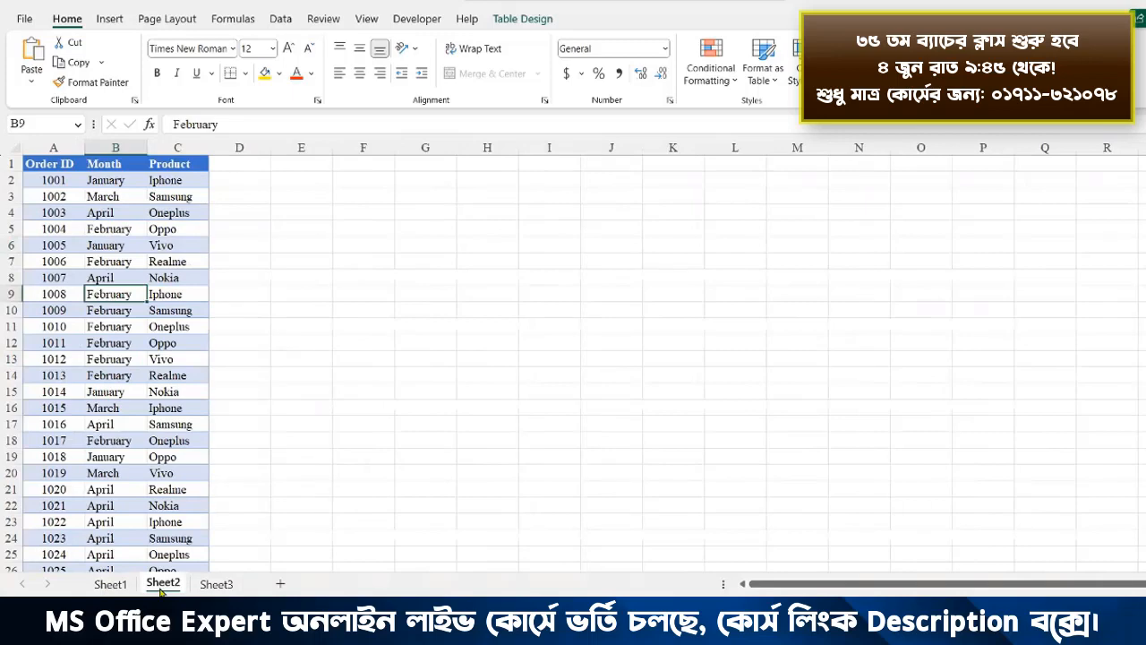
left_click(111, 583)
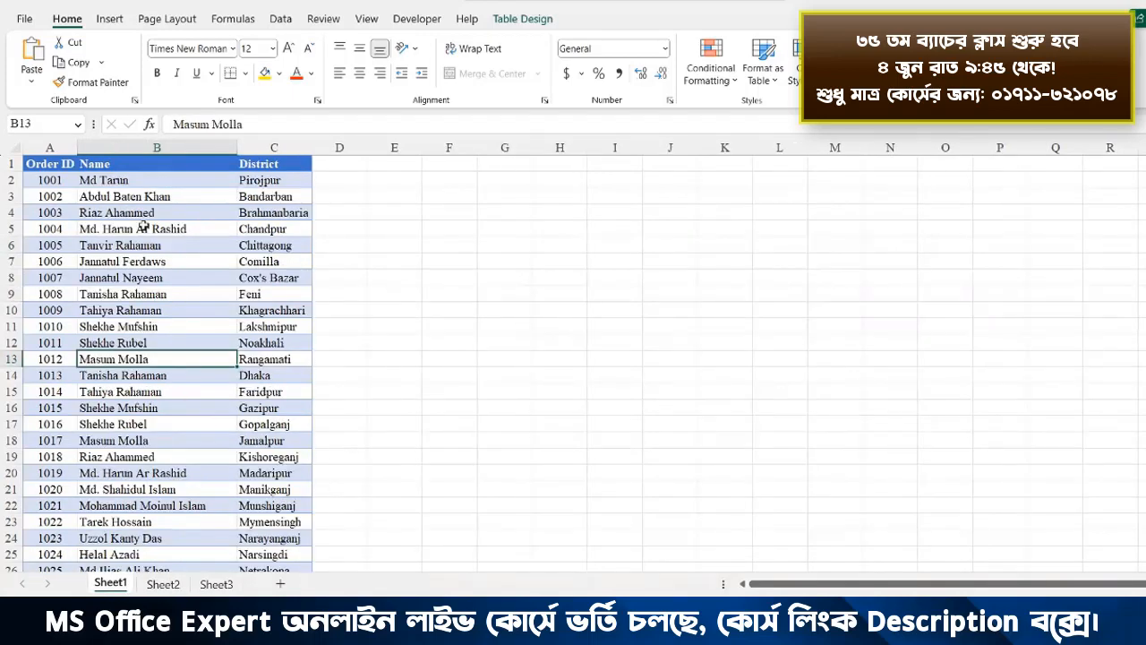
left_click(163, 584)
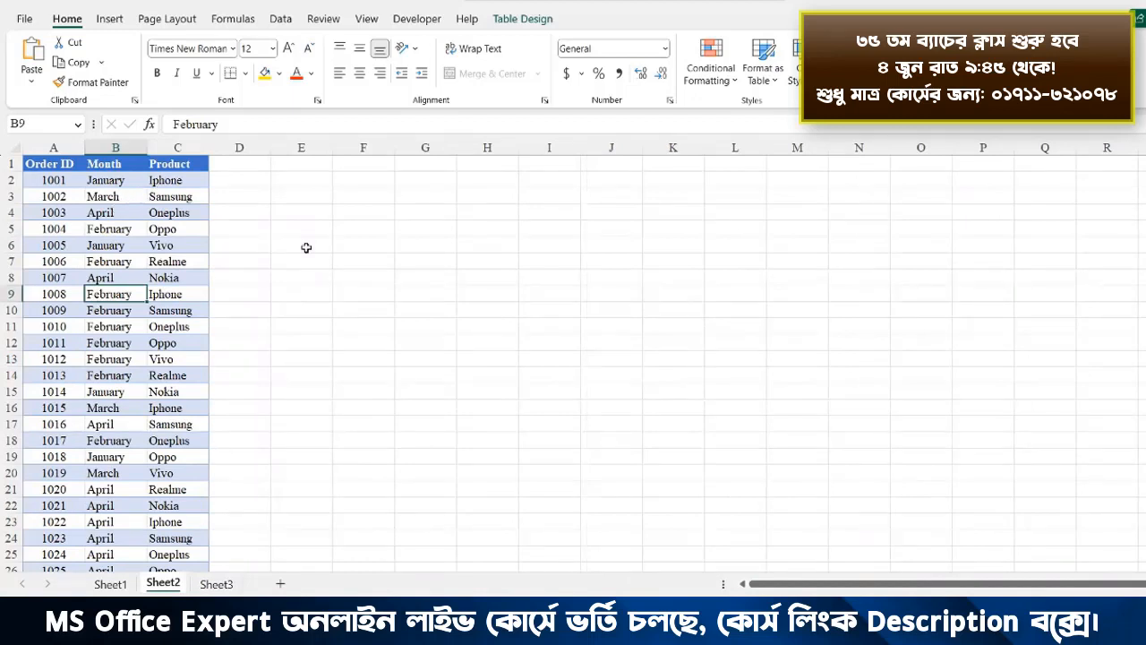
- Enter the headers Order ID, Product, Customer Name and Sales in cells H9 to K9 of Sheet1
key("ctrl+Page_Up")
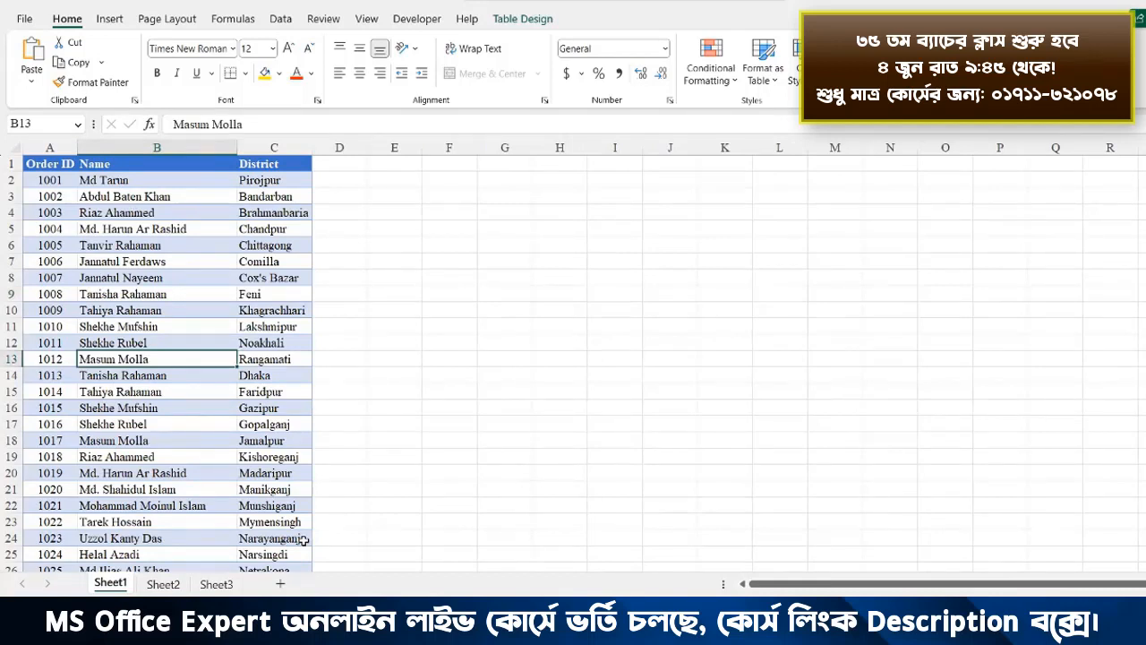
left_click(536, 290)
type("O")
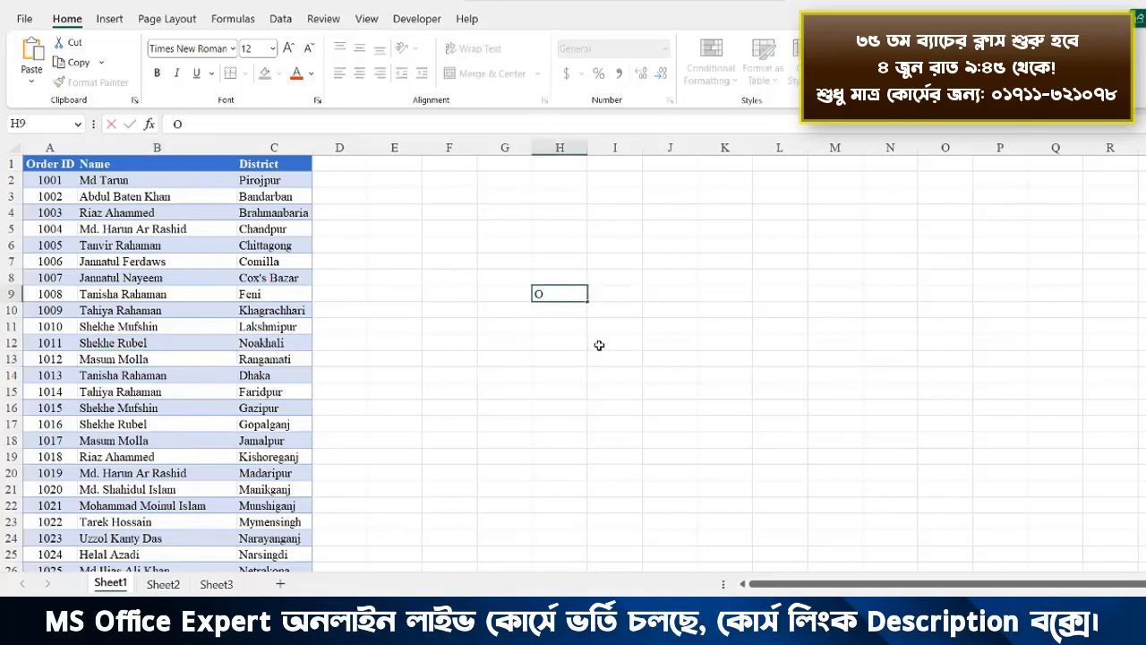
type("rder ID")
key("Tab")
type("Prod")
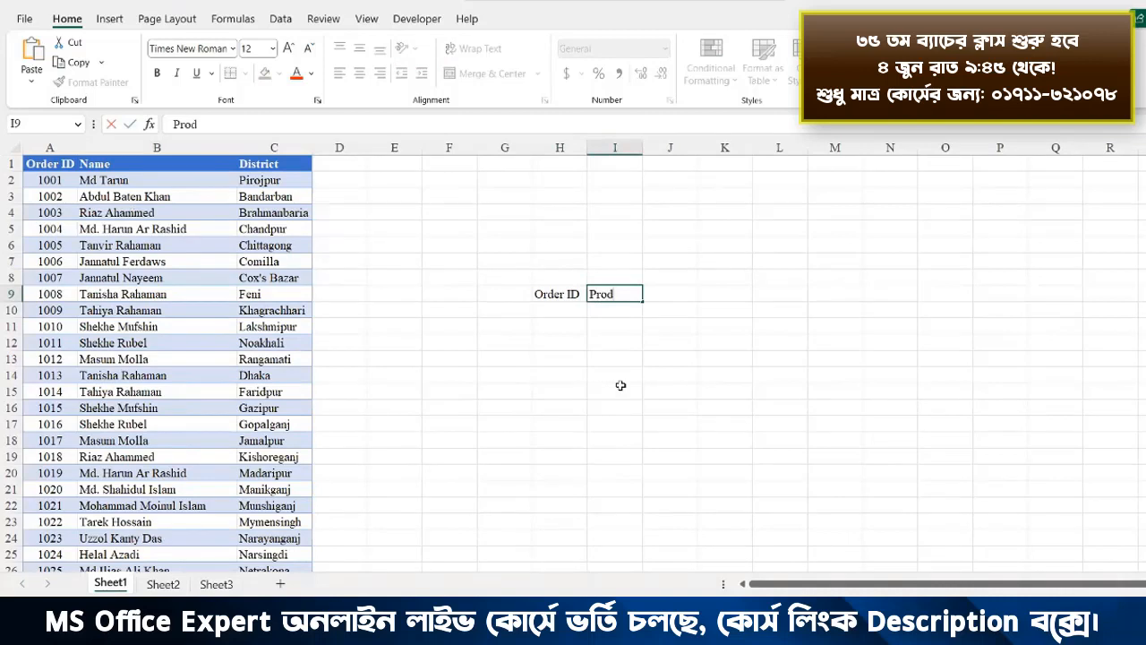
type("uct")
left_click(669, 294)
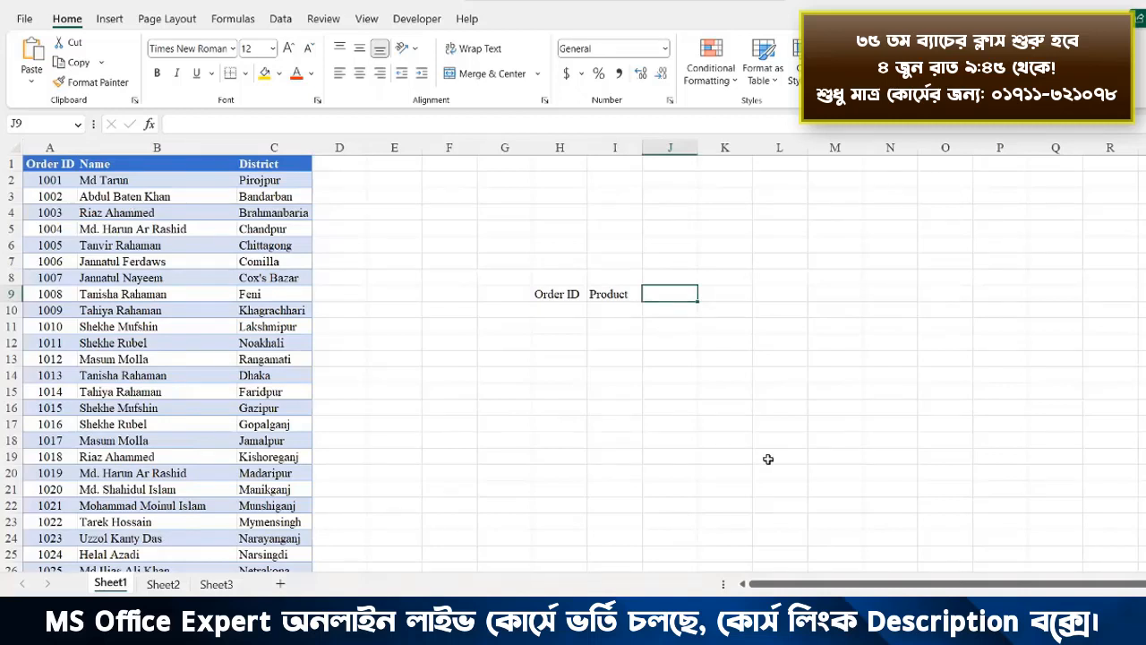
type("Customer Name")
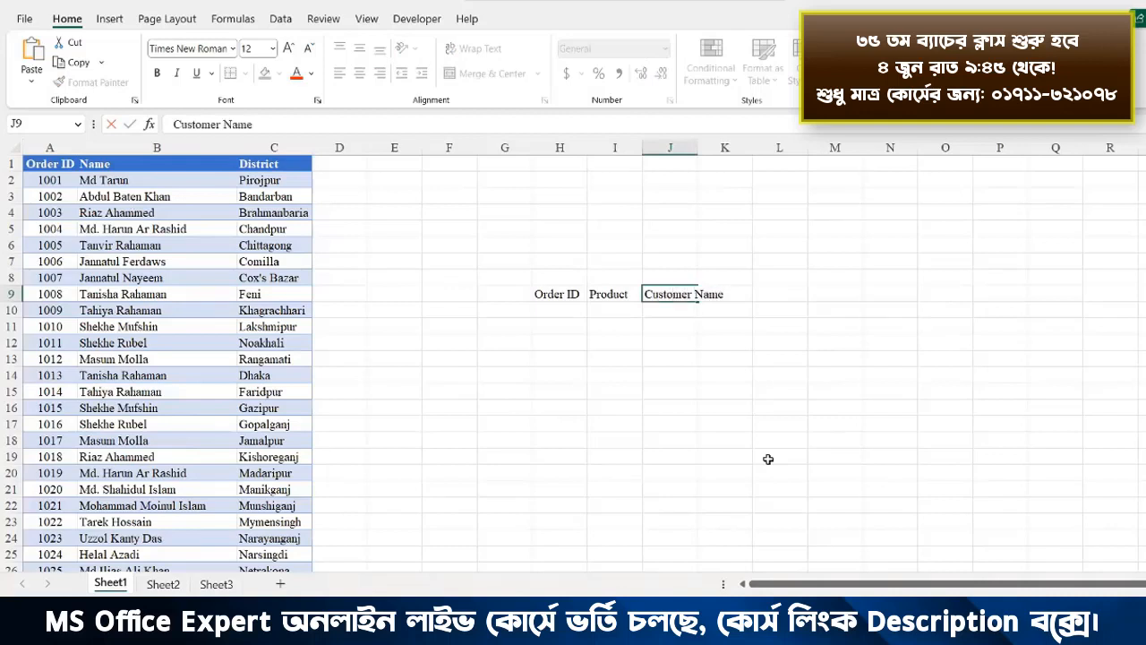
key("Tab")
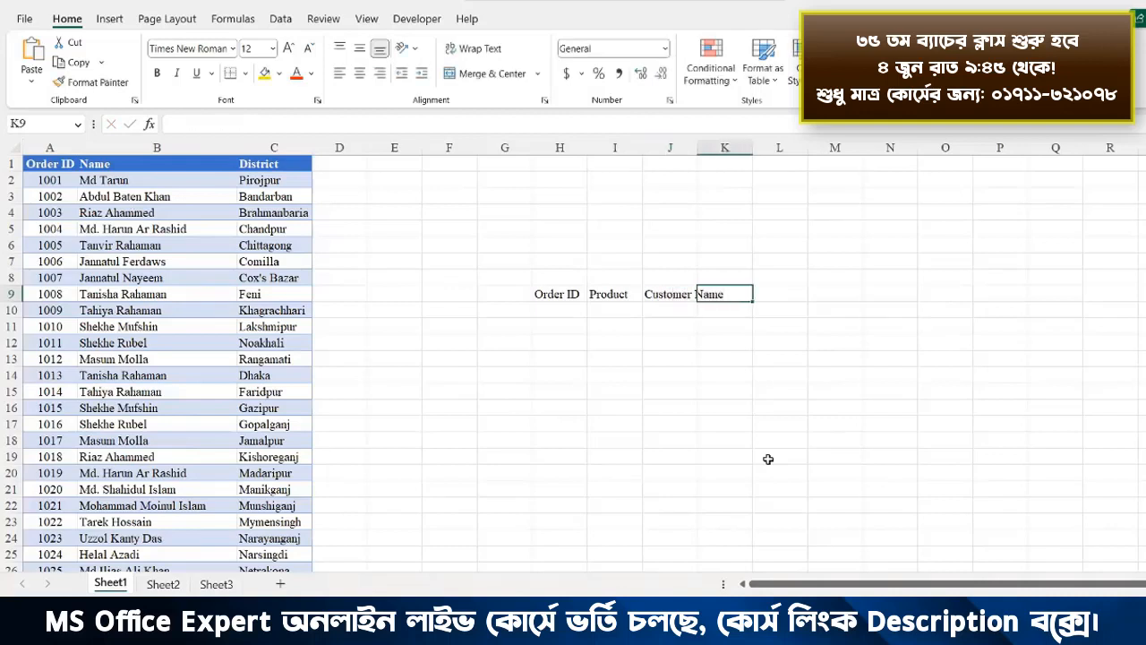
type("Sales")
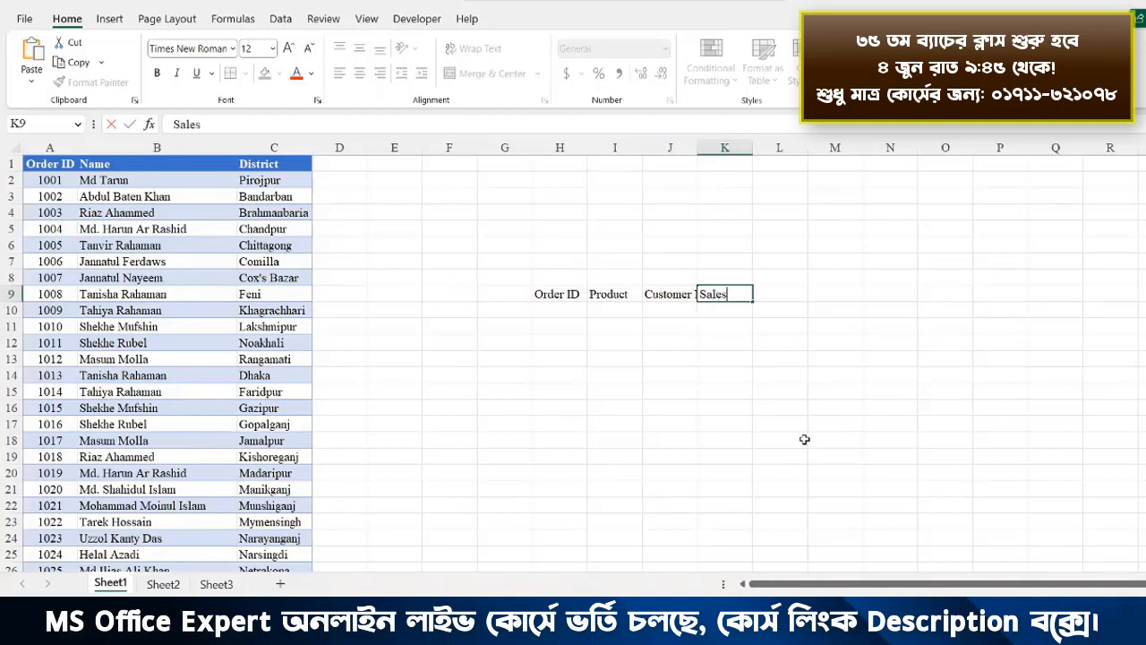
left_click(727, 374)
- Autofit the widths of columns H to K on Sheet1 to their headers
left_click_drag(560, 163, 725, 564)
double_click(587, 147)
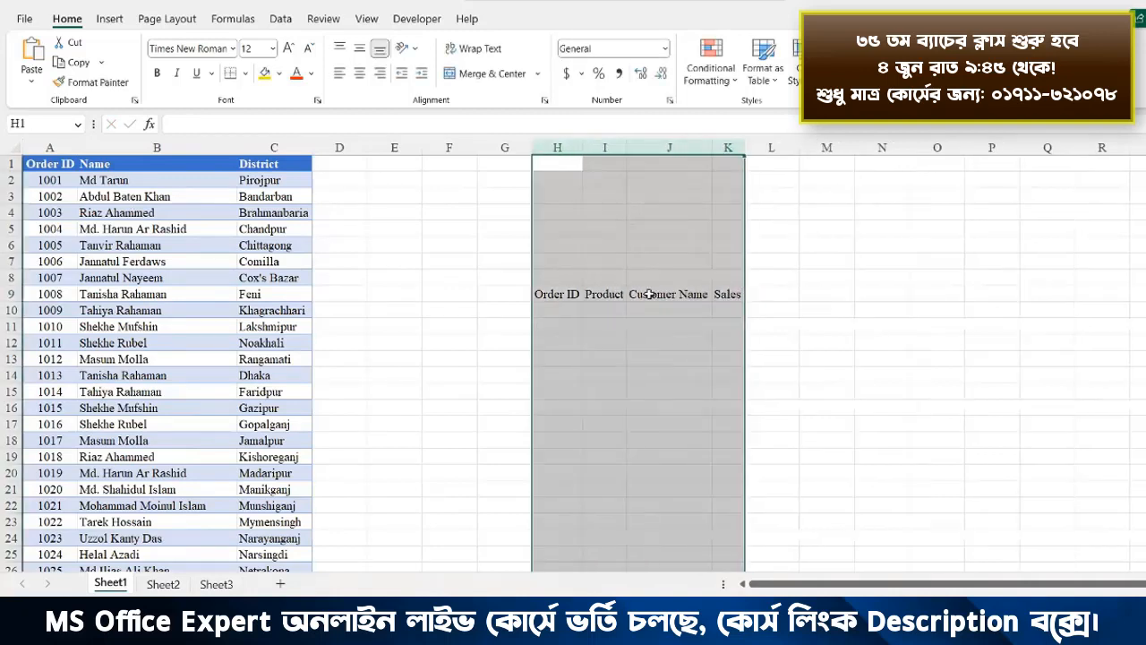
left_click(646, 340)
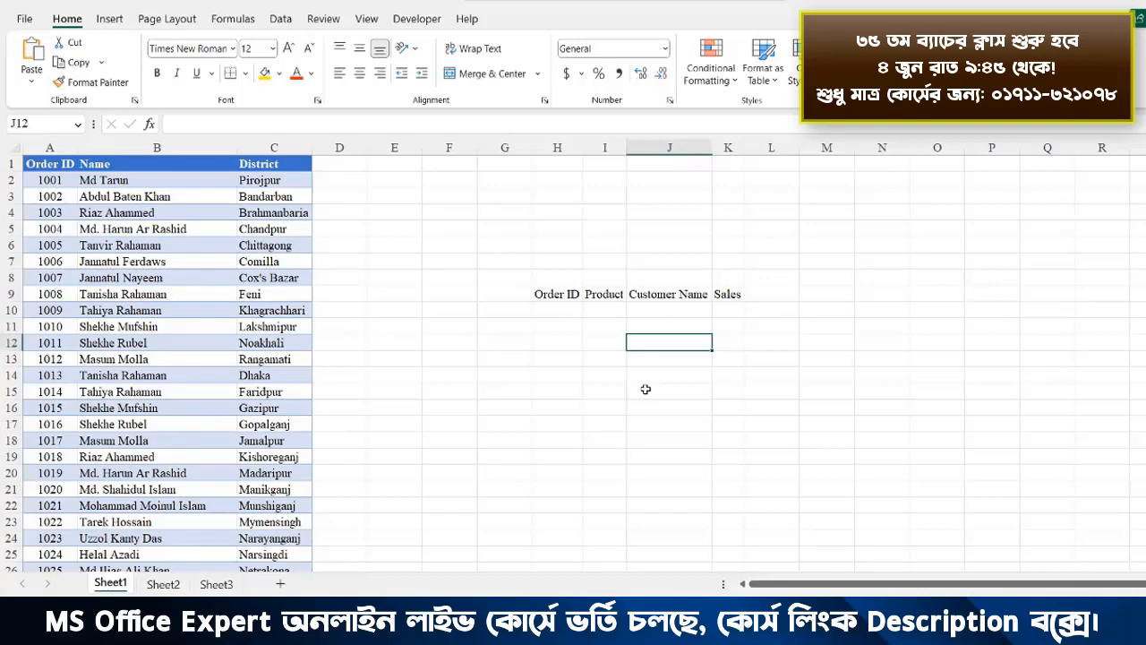
- Review the tables on Sheet1, Sheet2 and Sheet3 for the source columns of the planned report headers
left_click(164, 585)
left_click(209, 585)
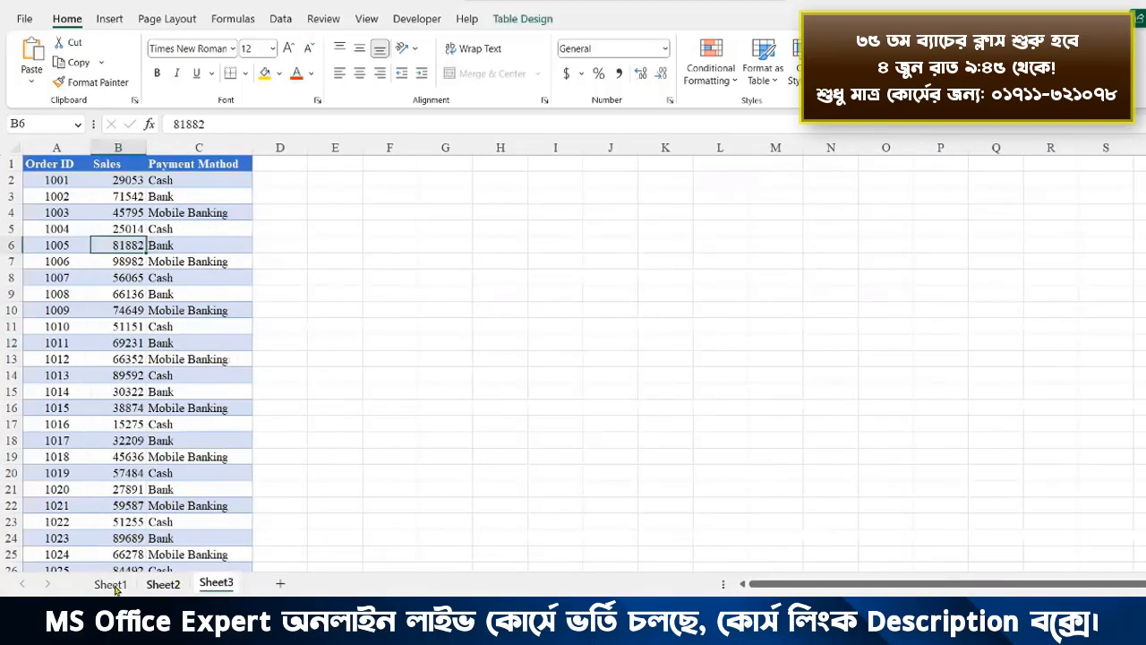
left_click(110, 584)
left_click(83, 340)
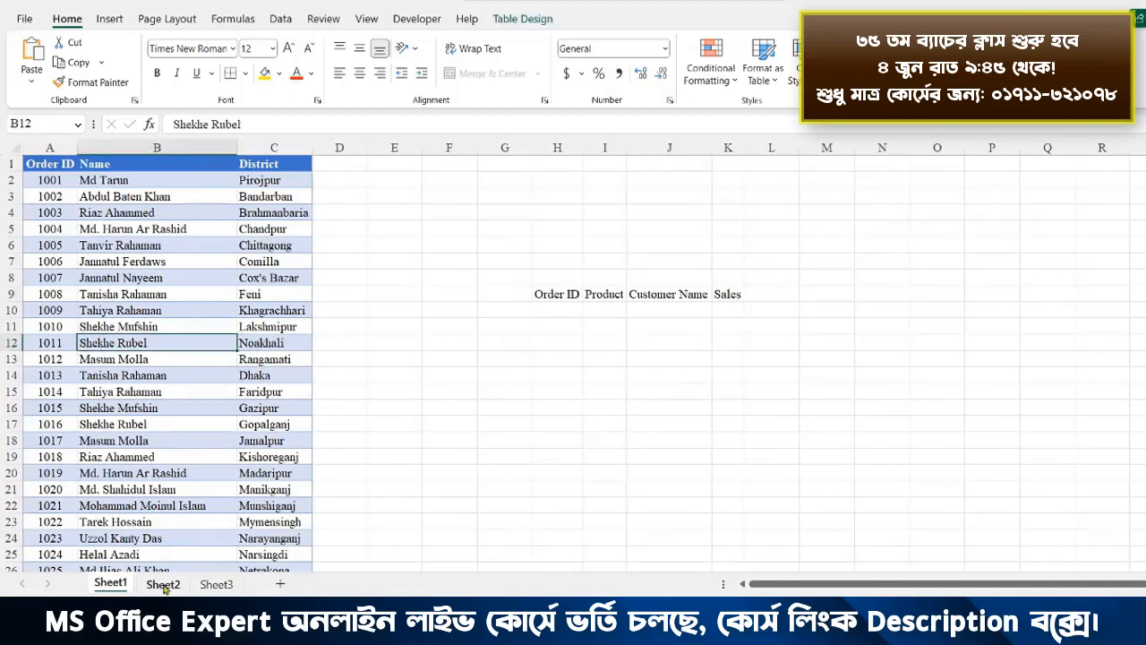
left_click(164, 584)
left_click(215, 584)
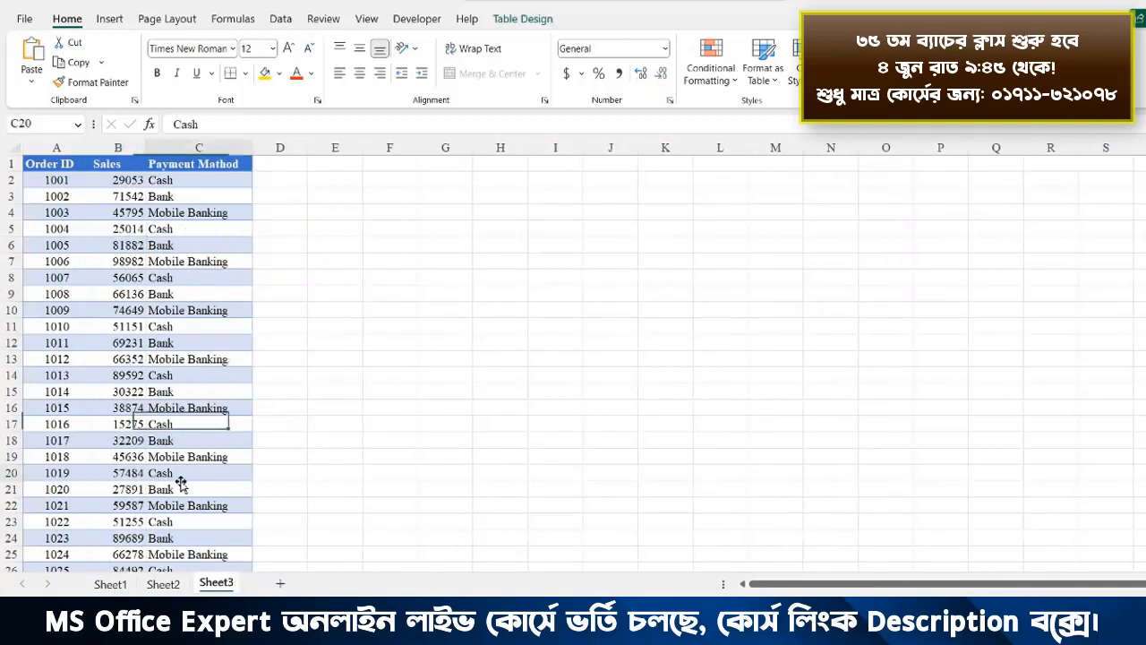
left_click(110, 584)
left_click(135, 410)
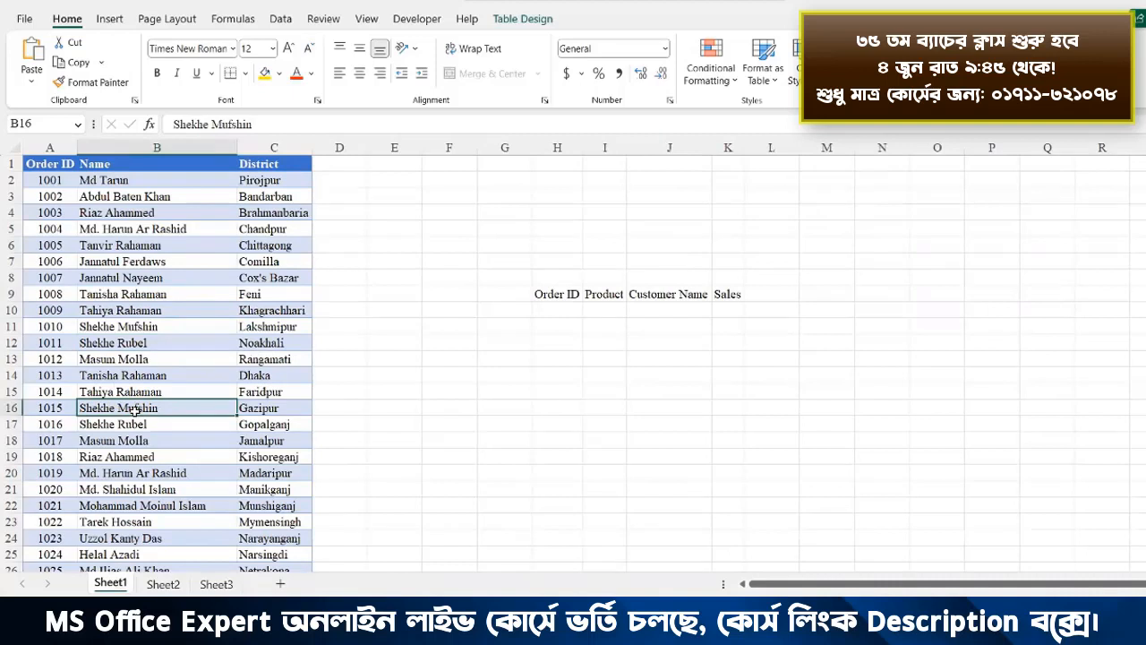
left_click(131, 378)
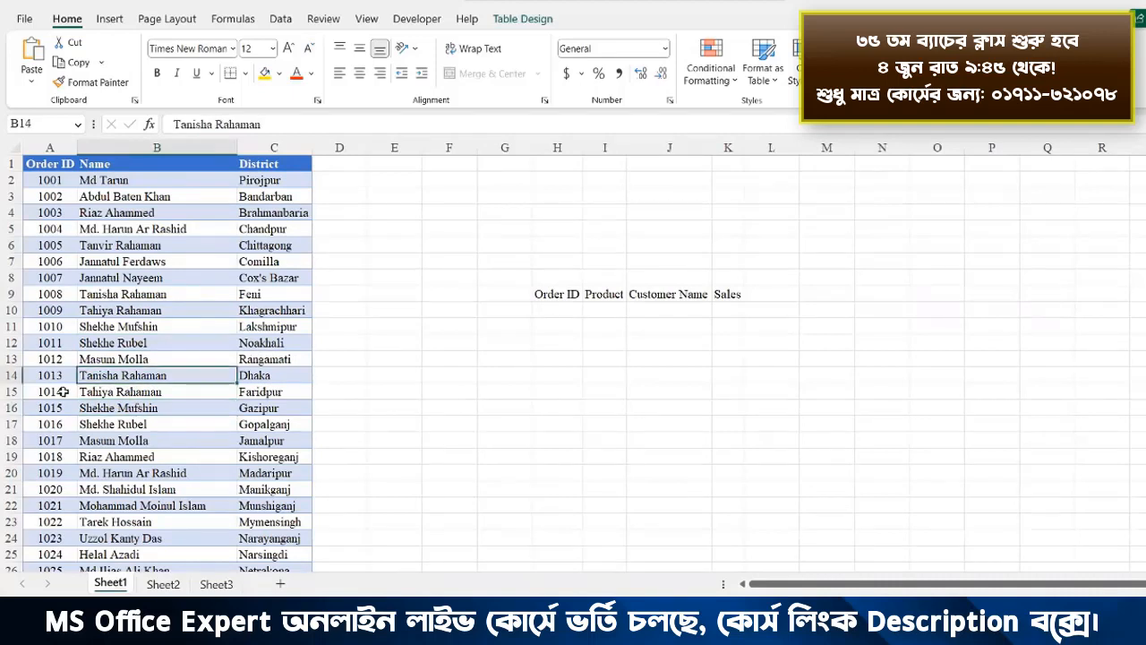
- Check the table names assigned to the tables on Sheet1, Sheet2 and Sheet3
left_click(505, 19)
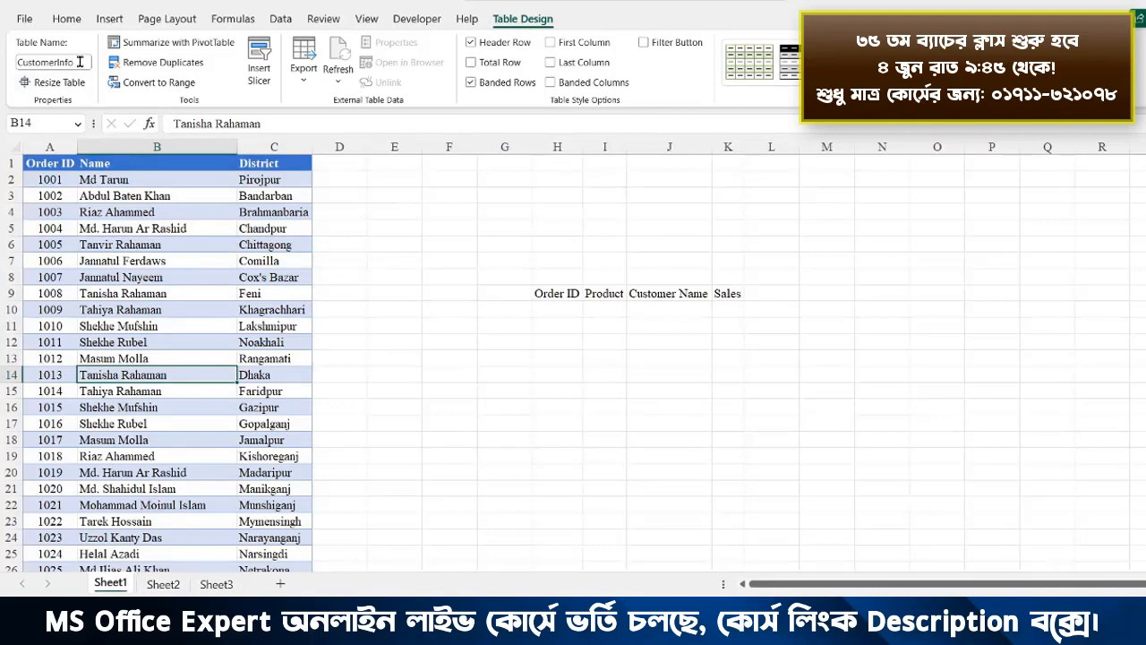
left_click(163, 584)
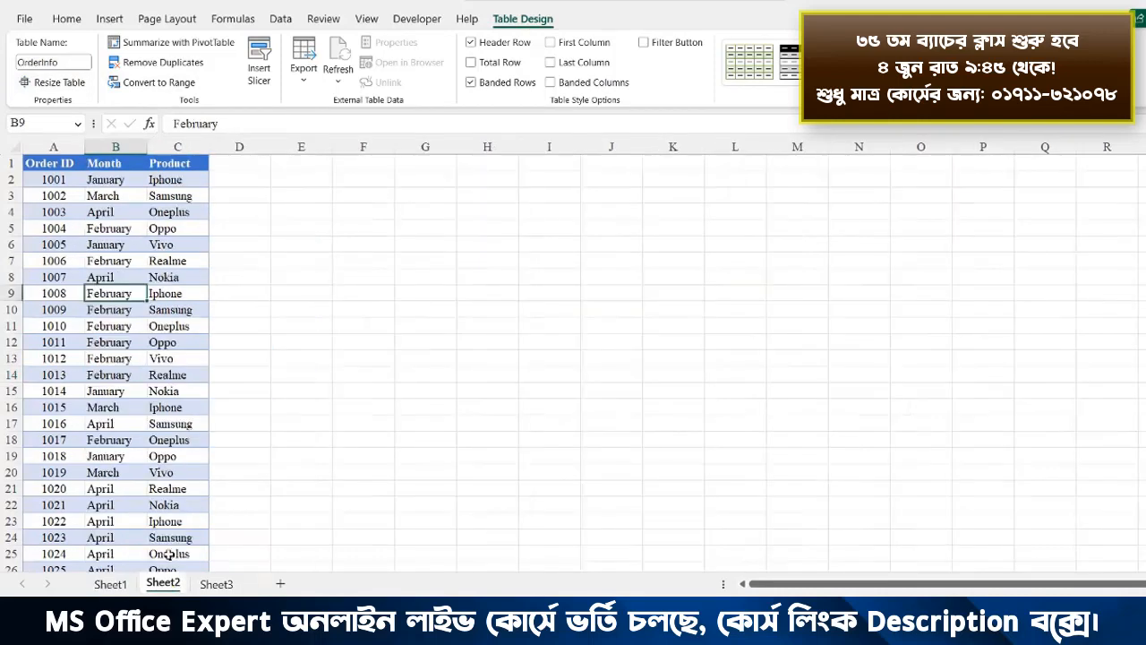
left_click(136, 344)
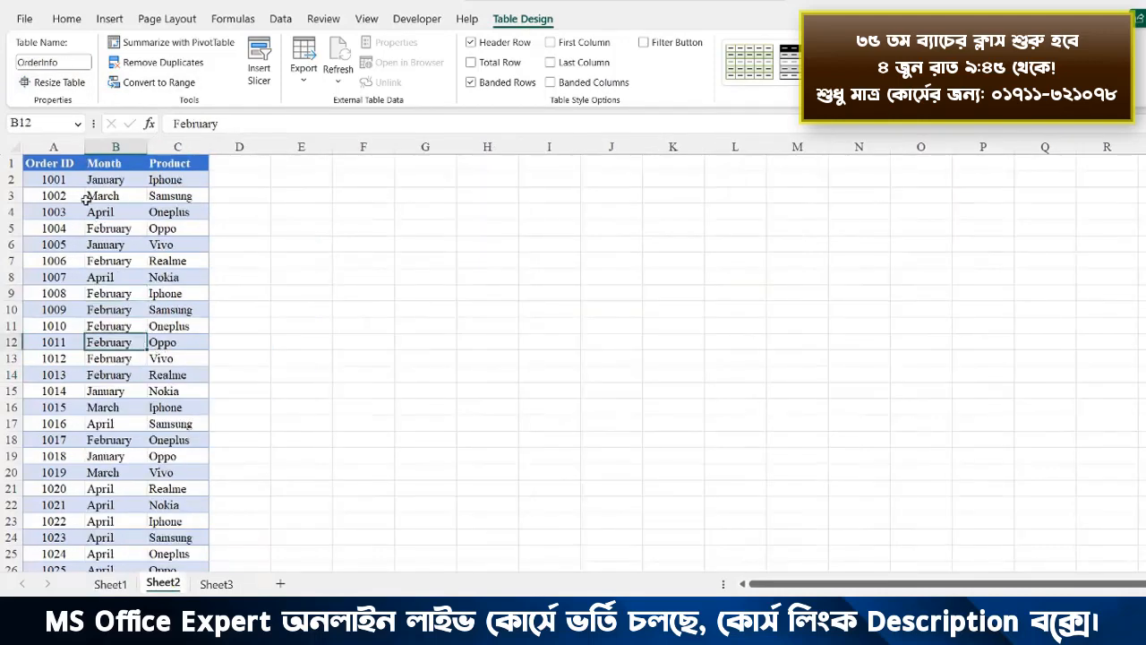
left_click(226, 584)
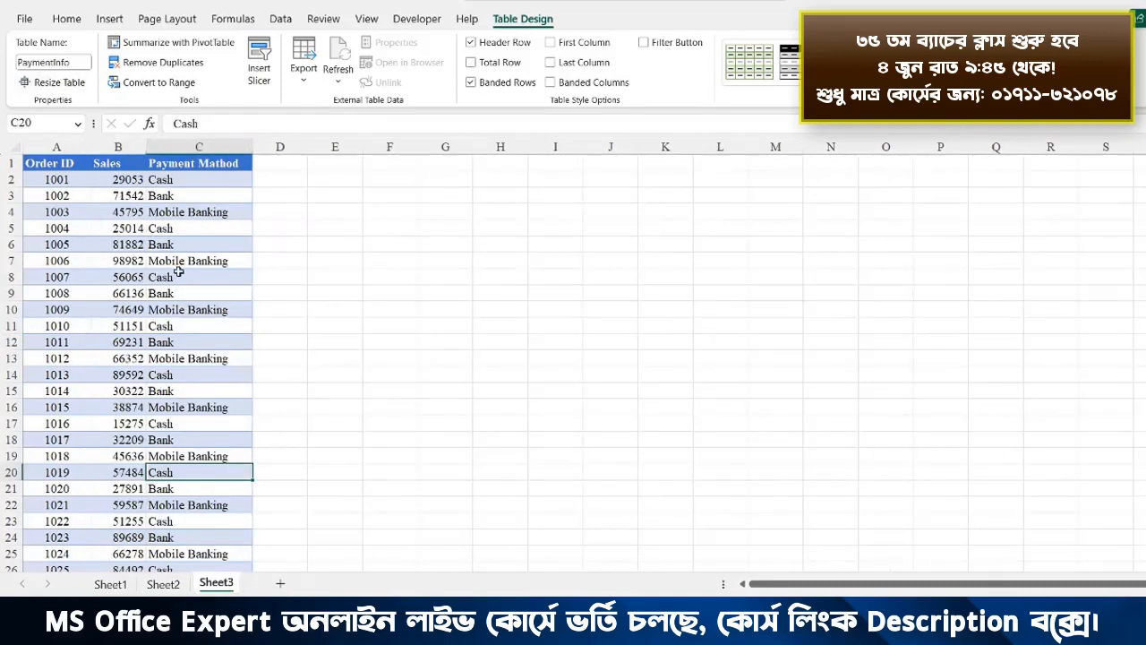
left_click(110, 584)
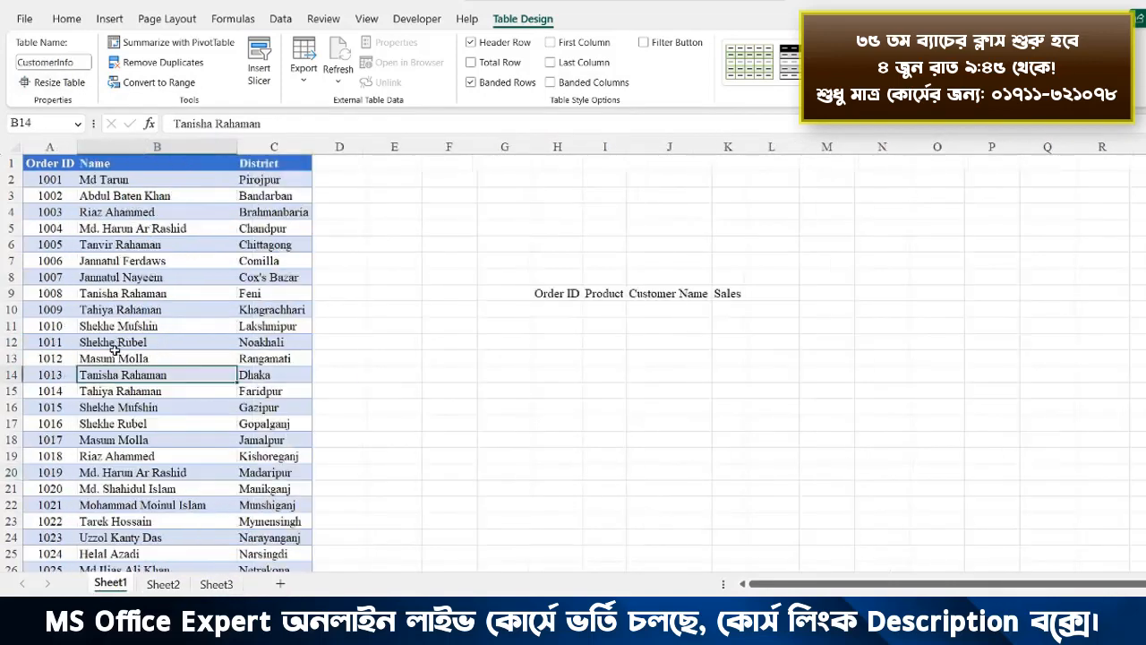
- Create a PivotTable from the CustomerInfo table on a new worksheet, adding the data to the Data Model
left_click(121, 332)
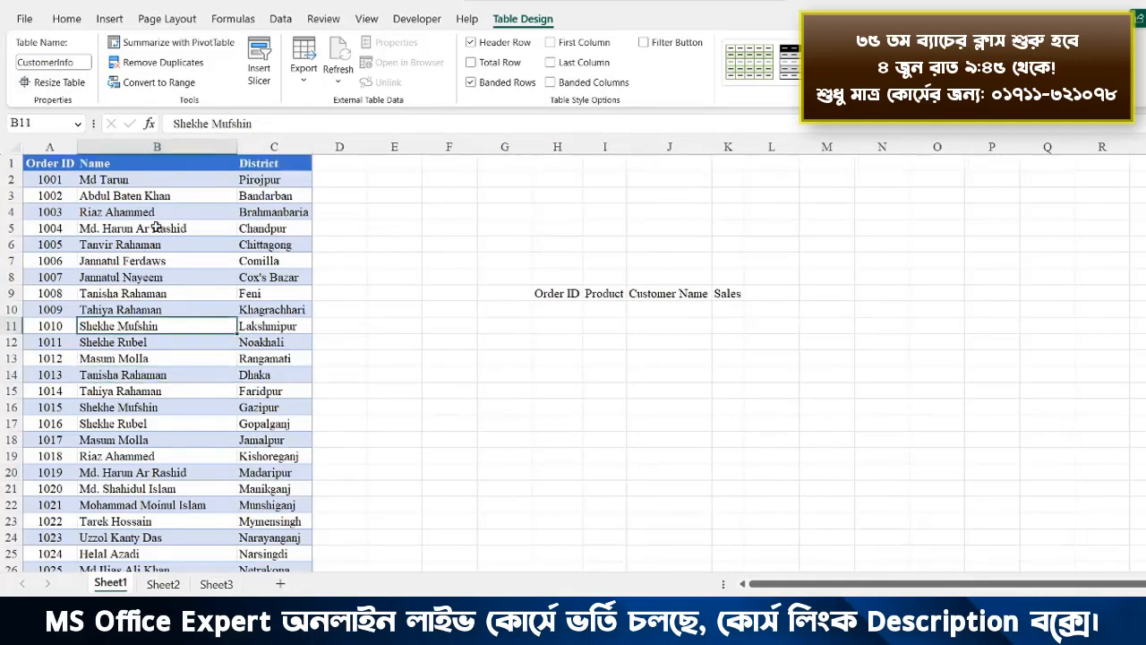
left_click(110, 19)
left_click(39, 53)
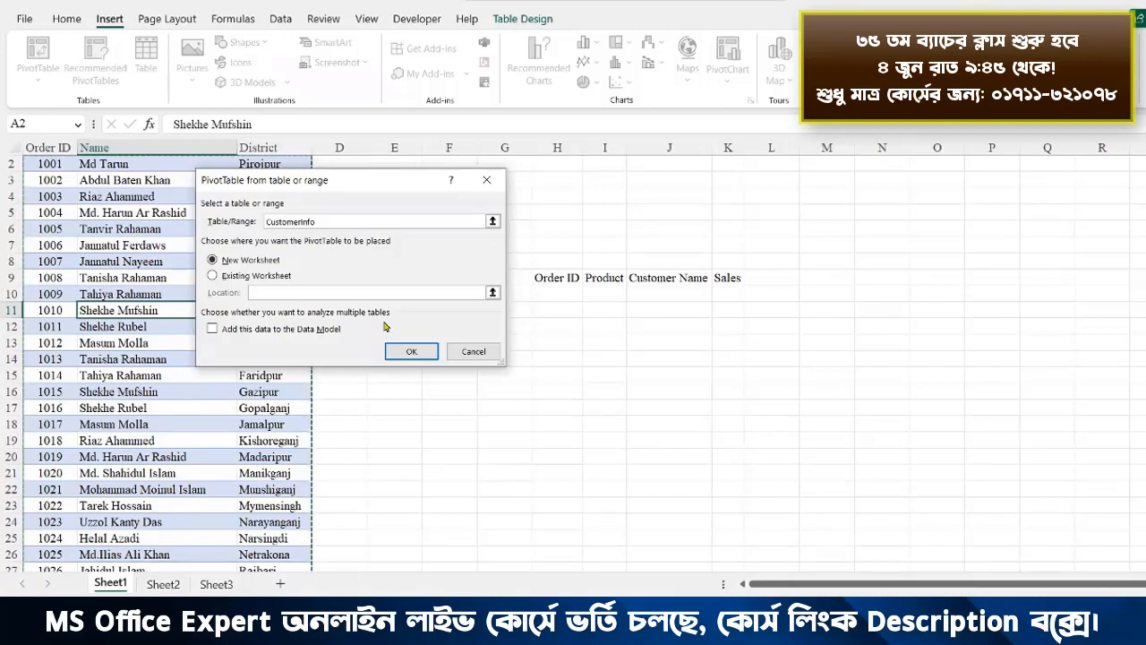
left_click(324, 332)
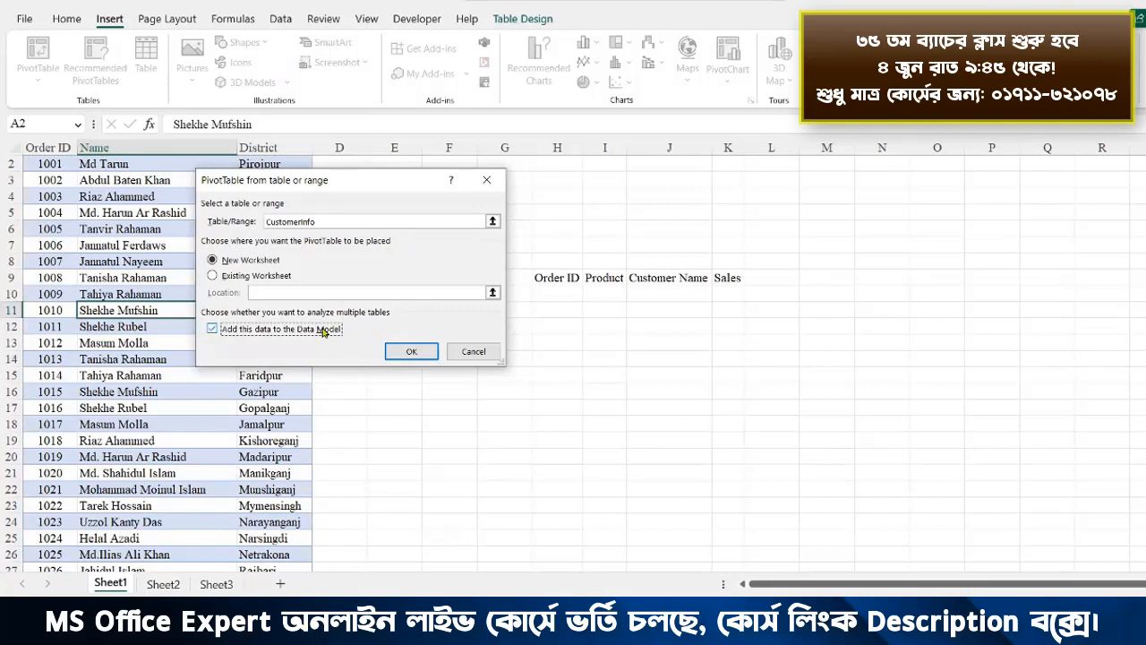
left_click(409, 353)
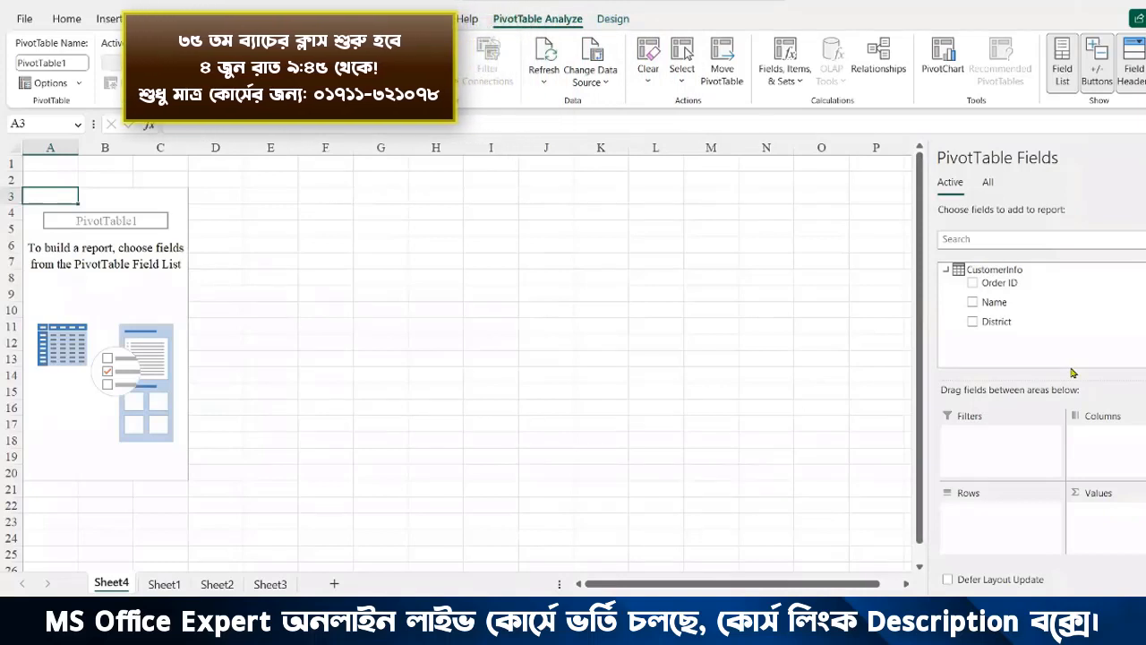
- Show all workbook tables in the PivotTable field list and expand the fields of CustomerInfo and OrderInfo
left_click(988, 185)
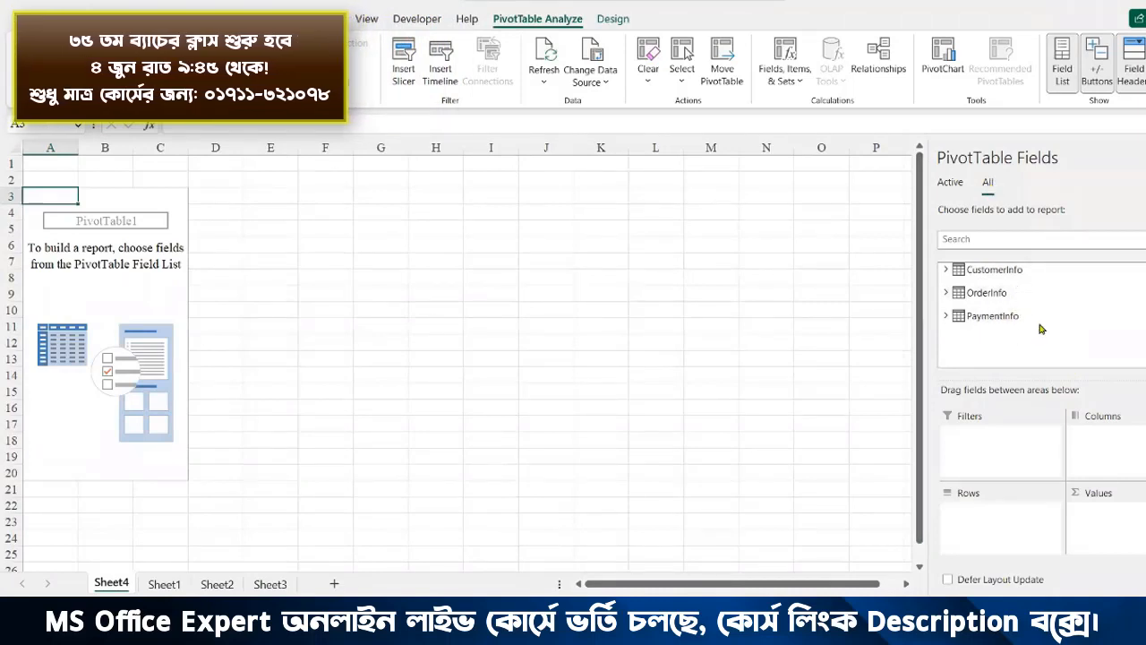
left_click(946, 270)
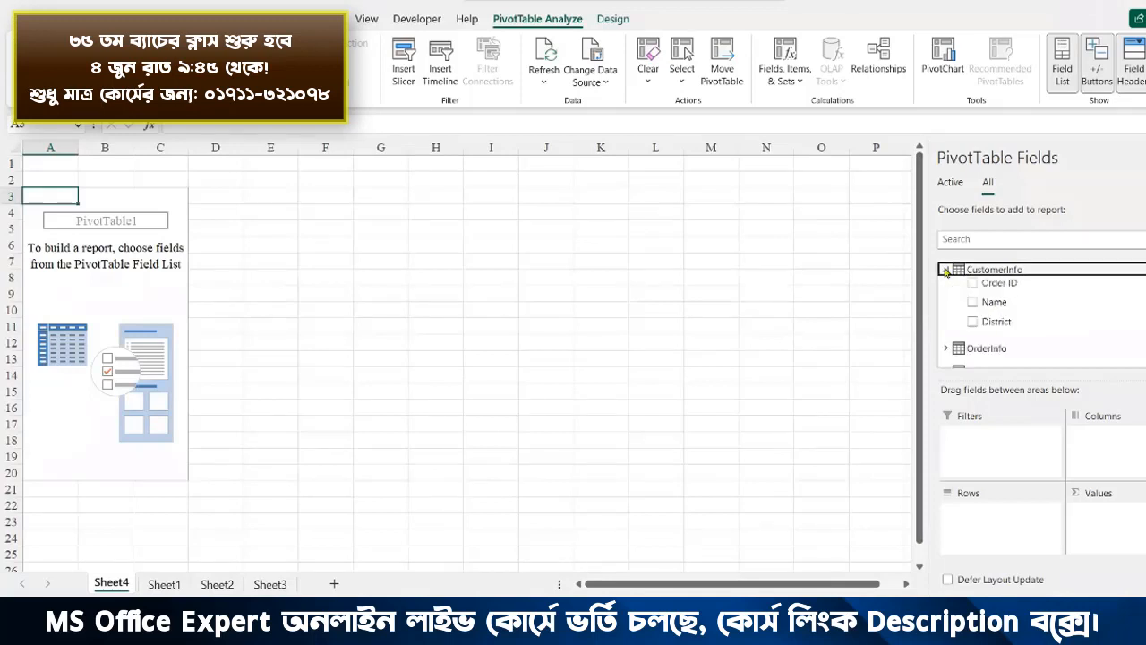
left_click(946, 348)
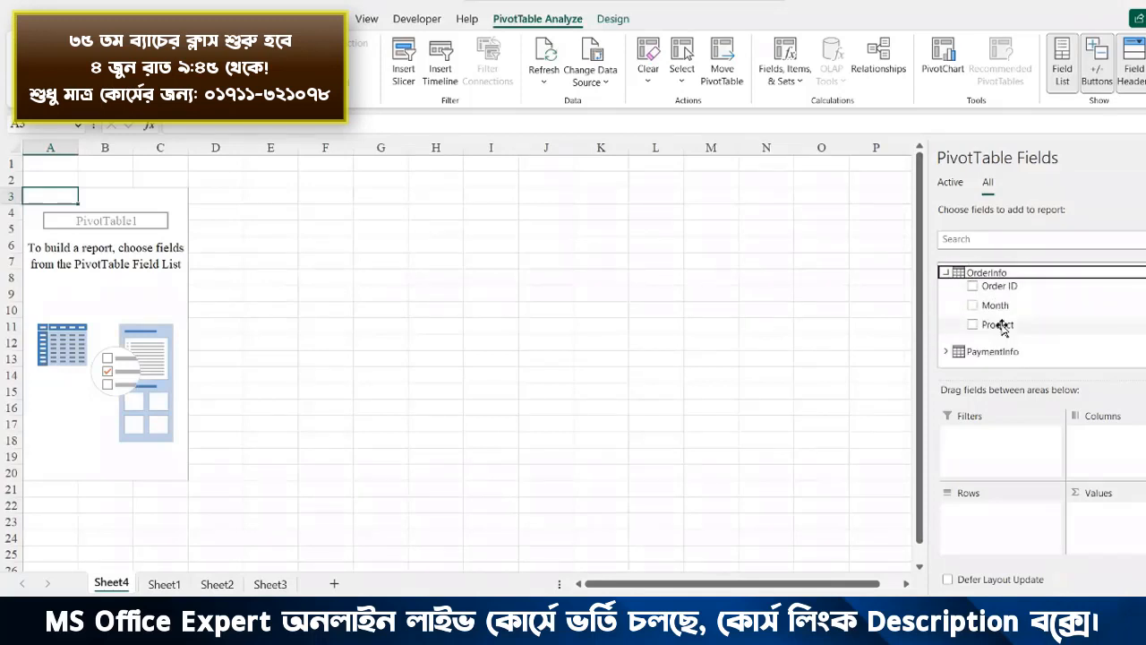
- Expand PaymentInfo to check its fields and collapse all three tables in the field list
left_click(946, 351)
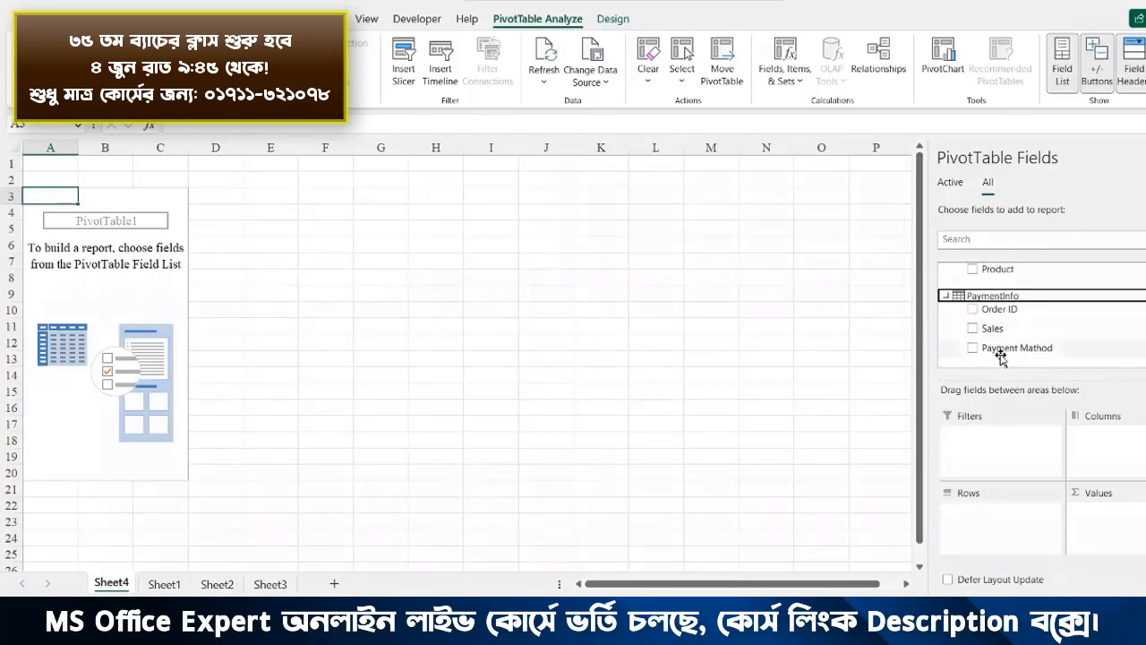
scroll(1001, 357, "up", 5)
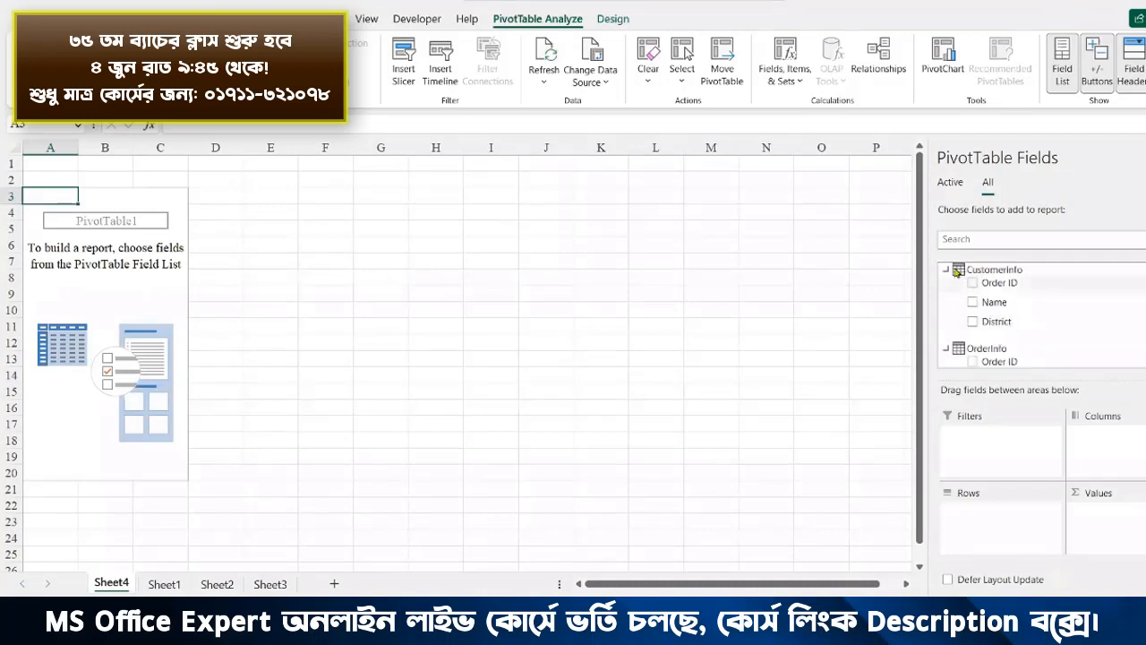
left_click(945, 270)
left_click(946, 292)
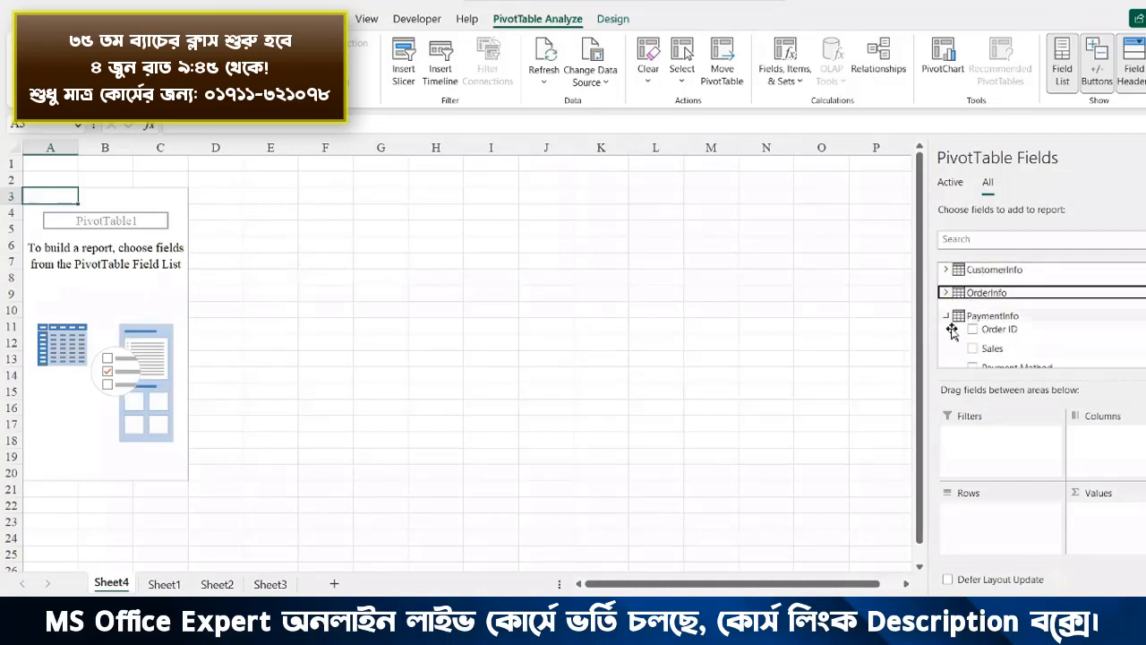
left_click(946, 316)
left_click(946, 271)
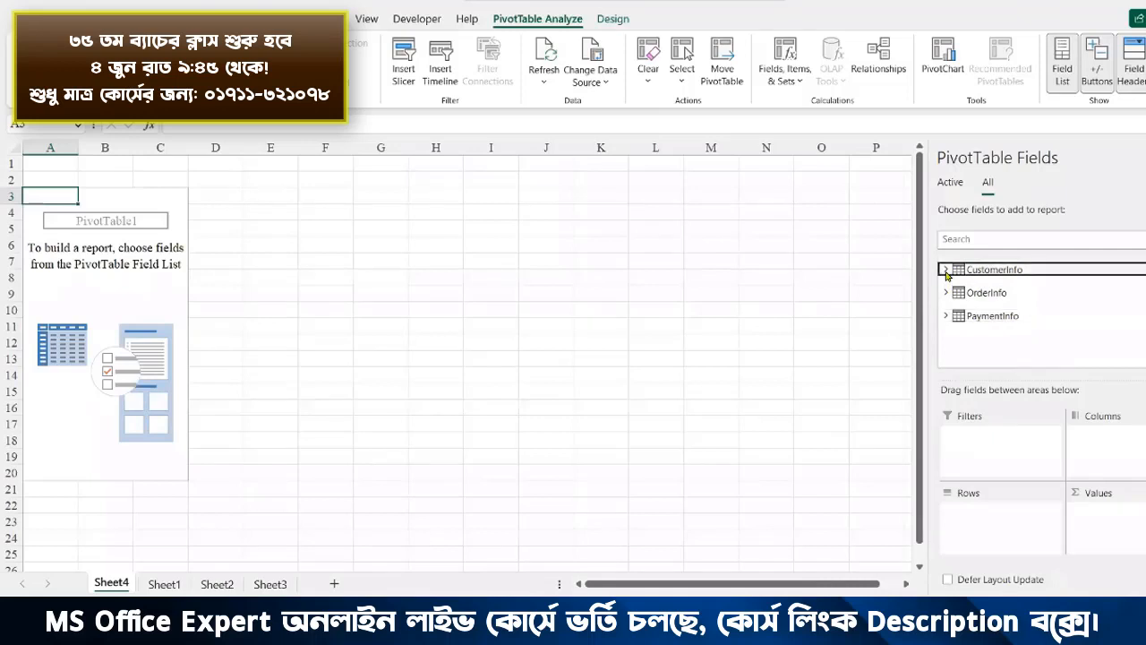
- Expand the fields of CustomerInfo, OrderInfo and PaymentInfo, and arrange the fields and areas sections side by side
left_click(946, 270)
scroll(956, 327, "down", 1)
left_click(948, 330)
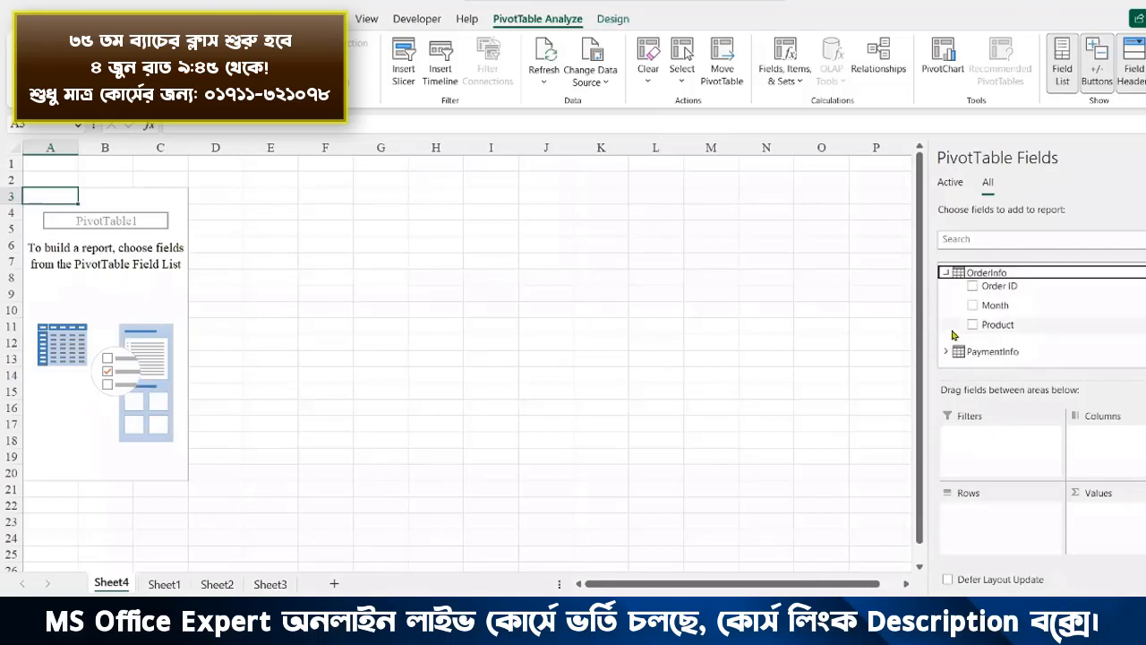
scroll(967, 335, "up", 2)
scroll(967, 335, "up", 1)
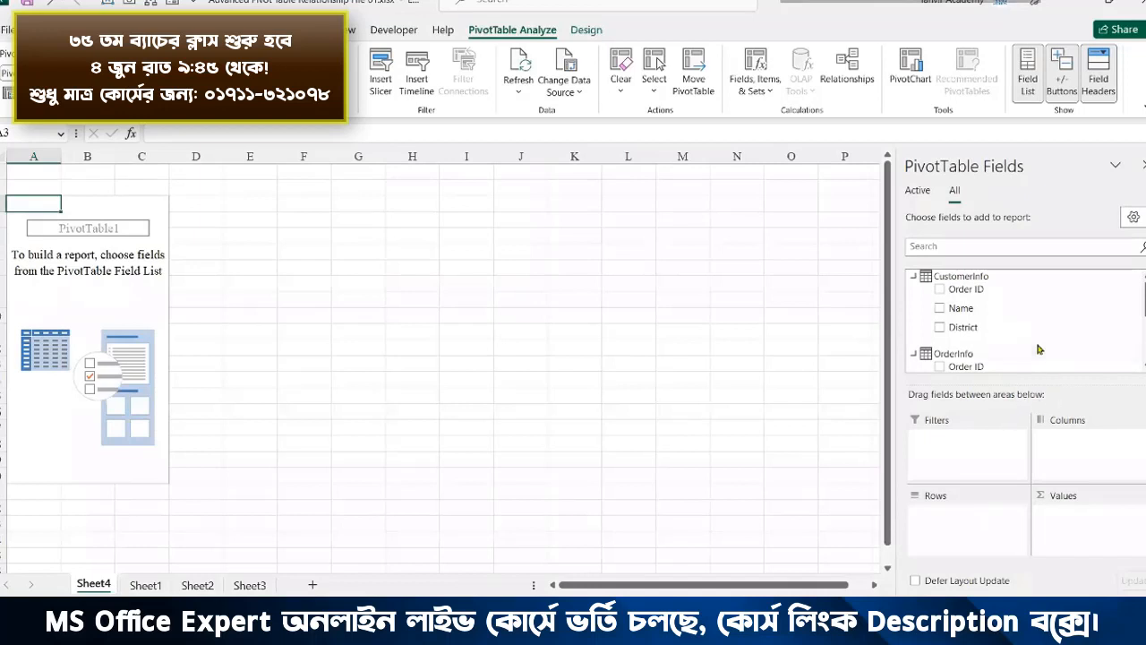
left_click(1135, 219)
left_click(1063, 288)
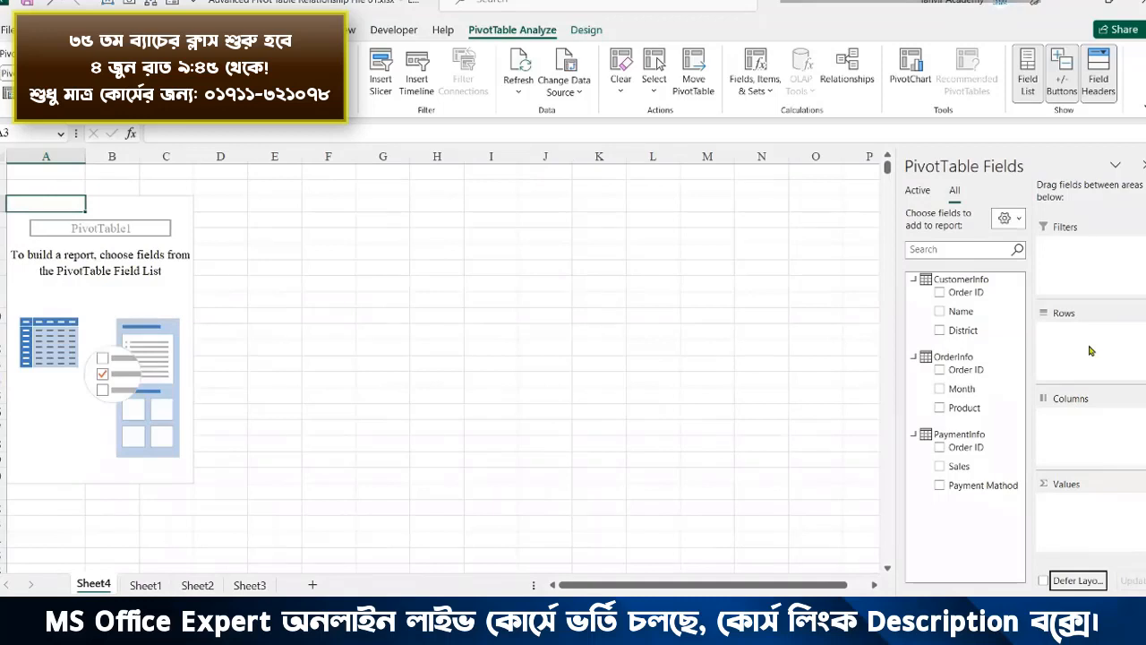
- Add Name from CustomerInfo and Product from OrderInfo as rows, and Sales from PaymentInfo as a summed value
left_click_drag(961, 311, 1068, 333)
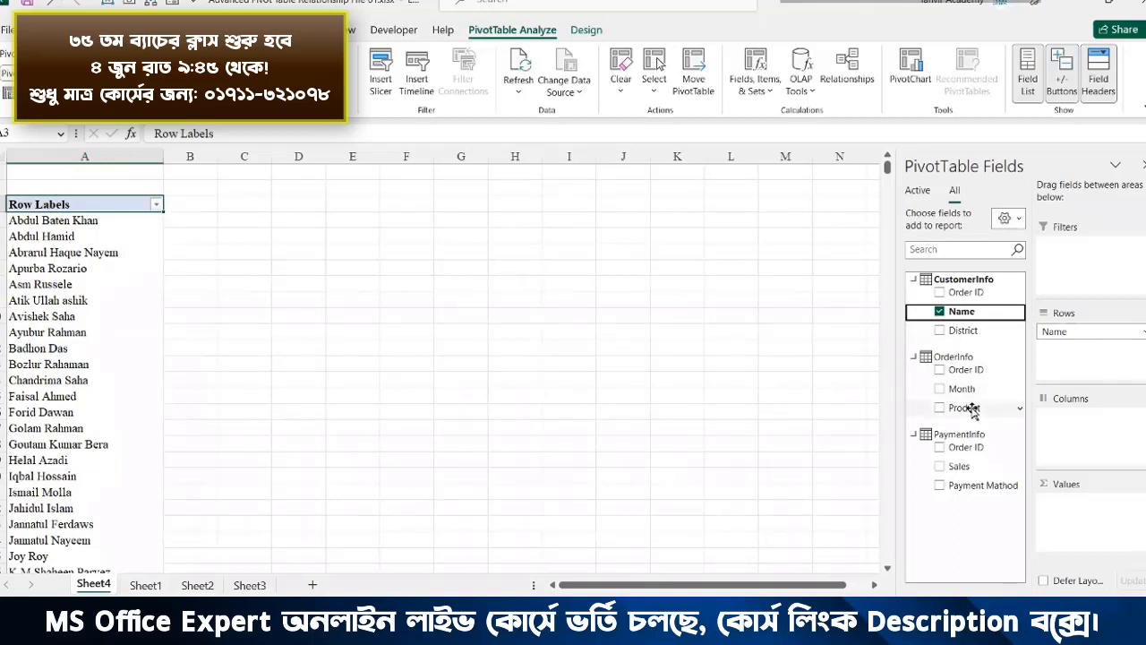
left_click_drag(973, 409, 1087, 362)
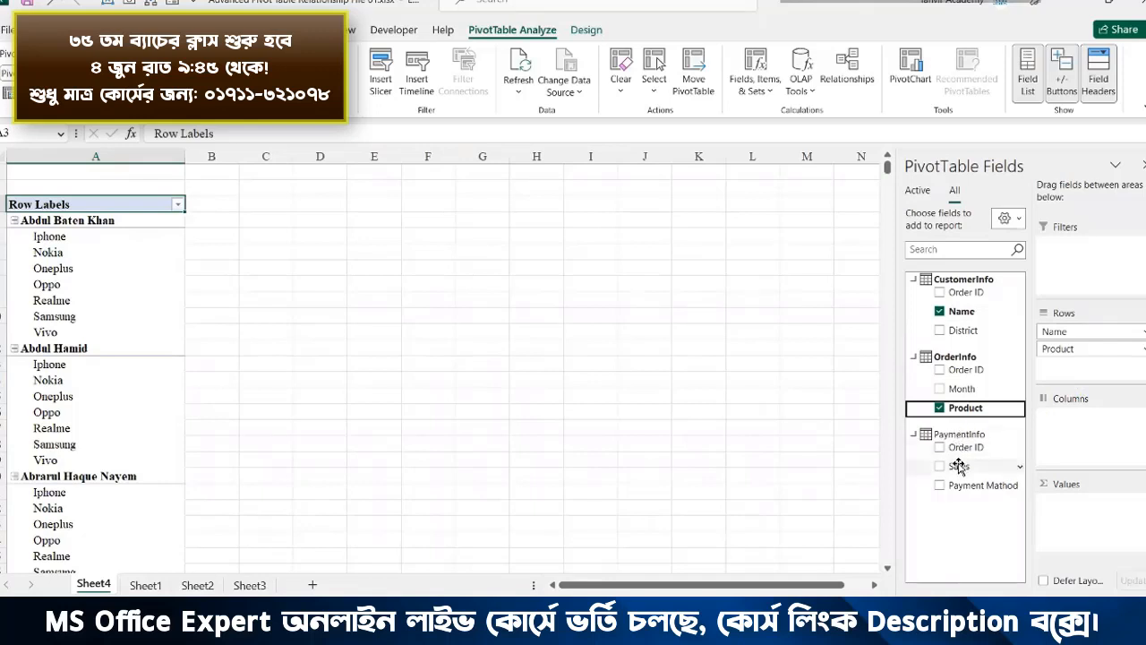
left_click_drag(960, 465, 1069, 516)
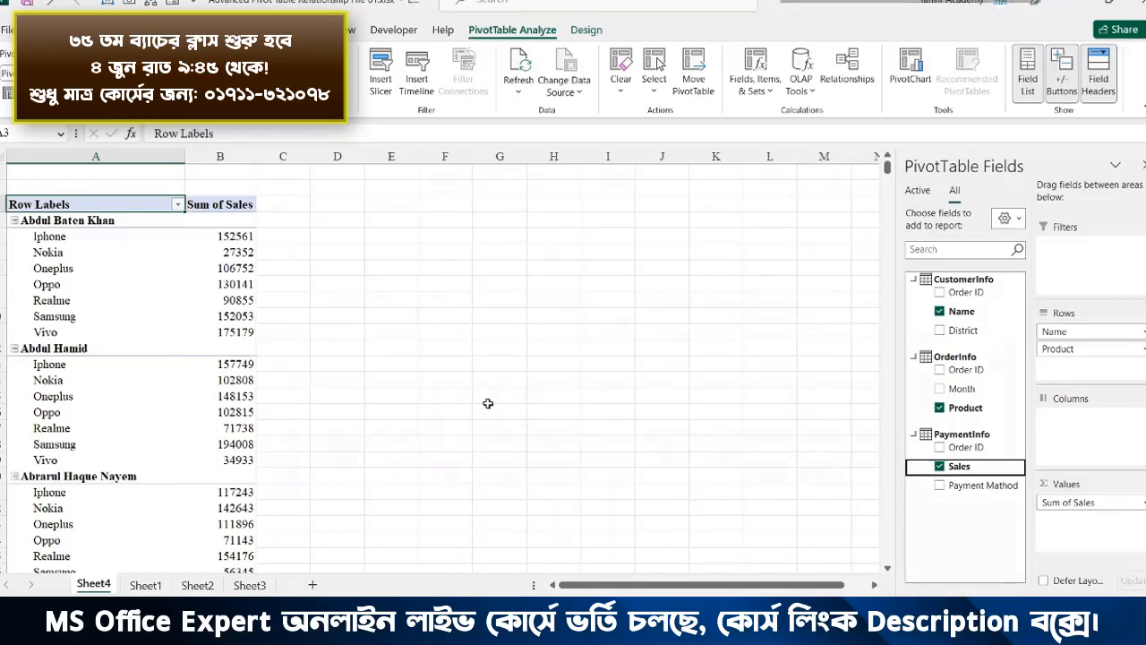
- Delete the two relationships linking PaymentInfo's Order ID to CustomerInfo and OrderInfo, and close the relationship manager
left_click(860, 72)
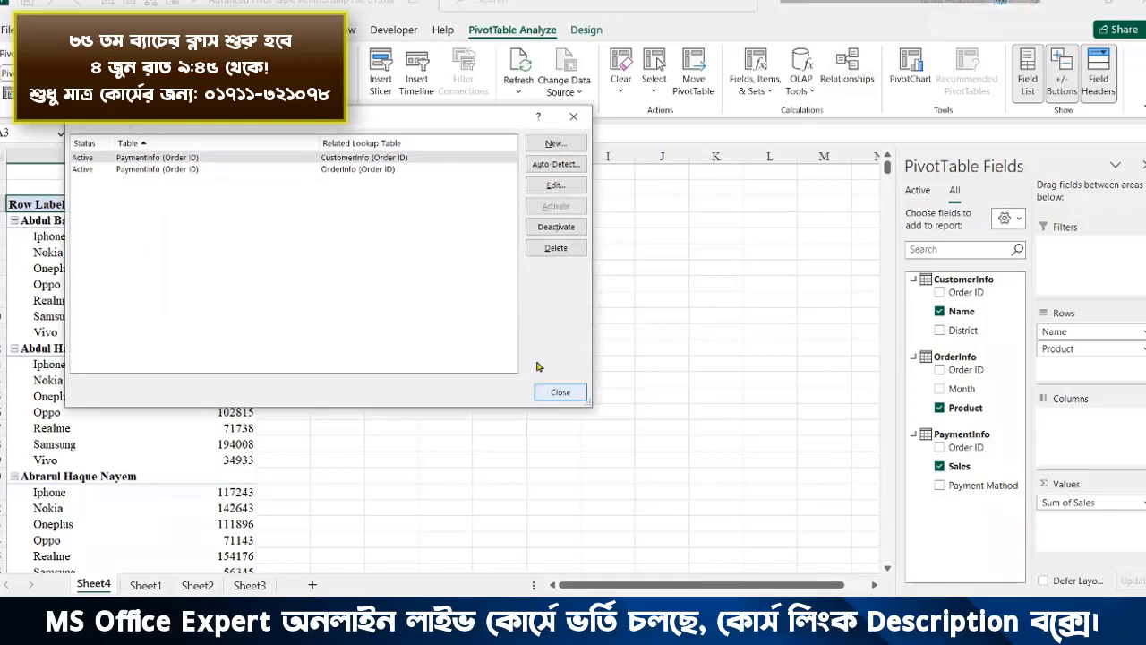
left_click(152, 160)
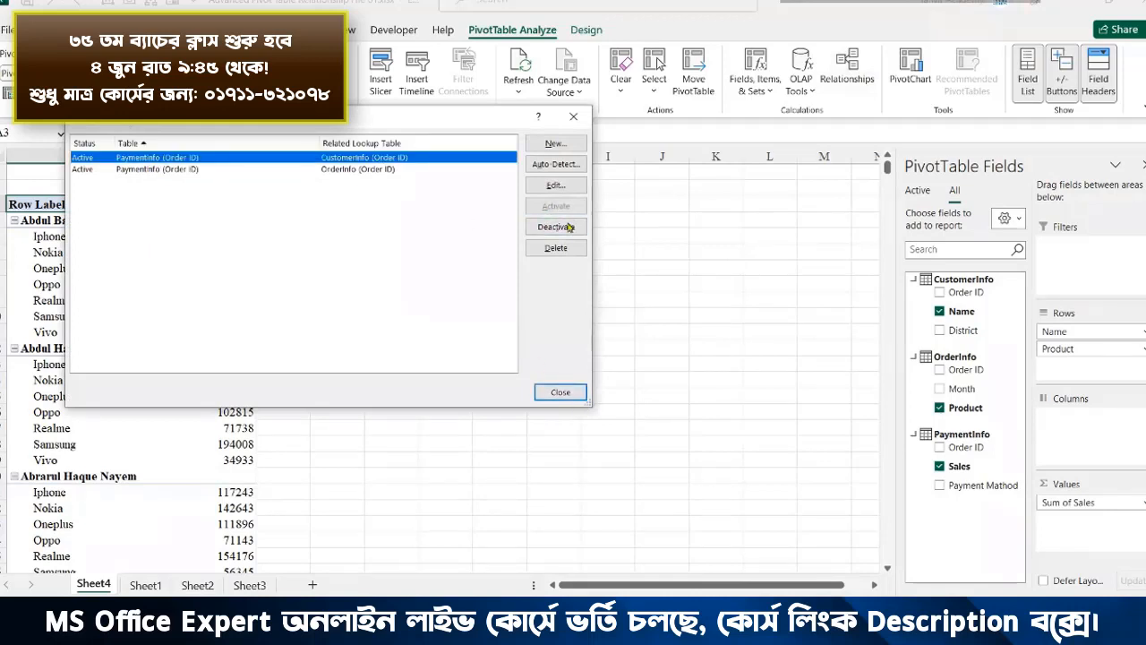
left_click(550, 248)
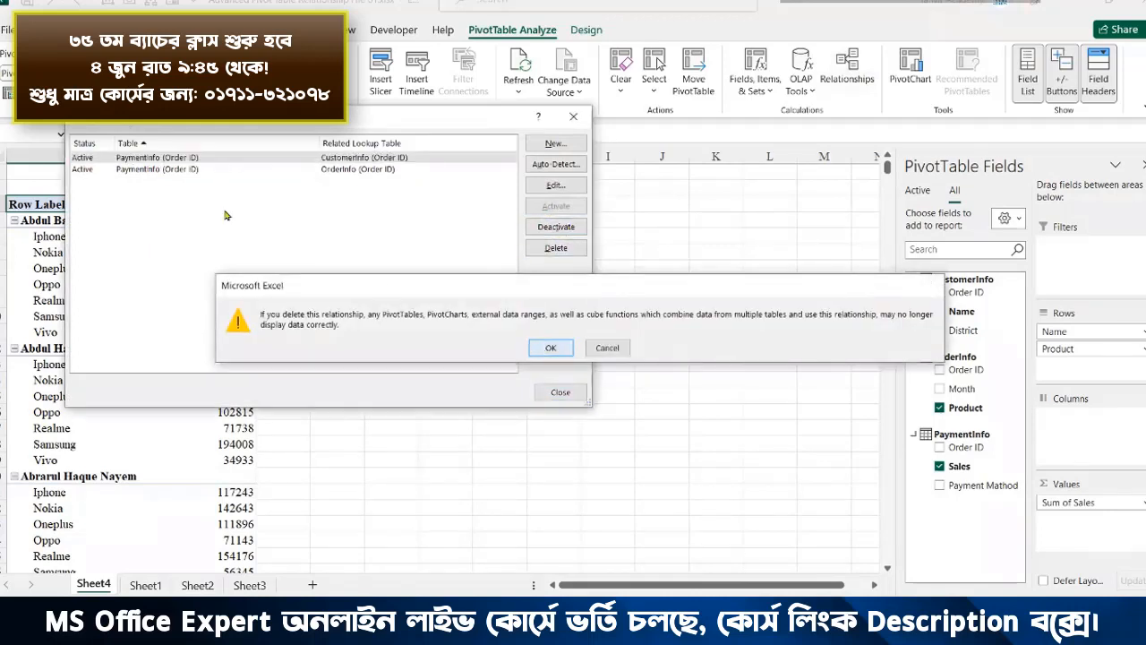
key("Return")
left_click(312, 158)
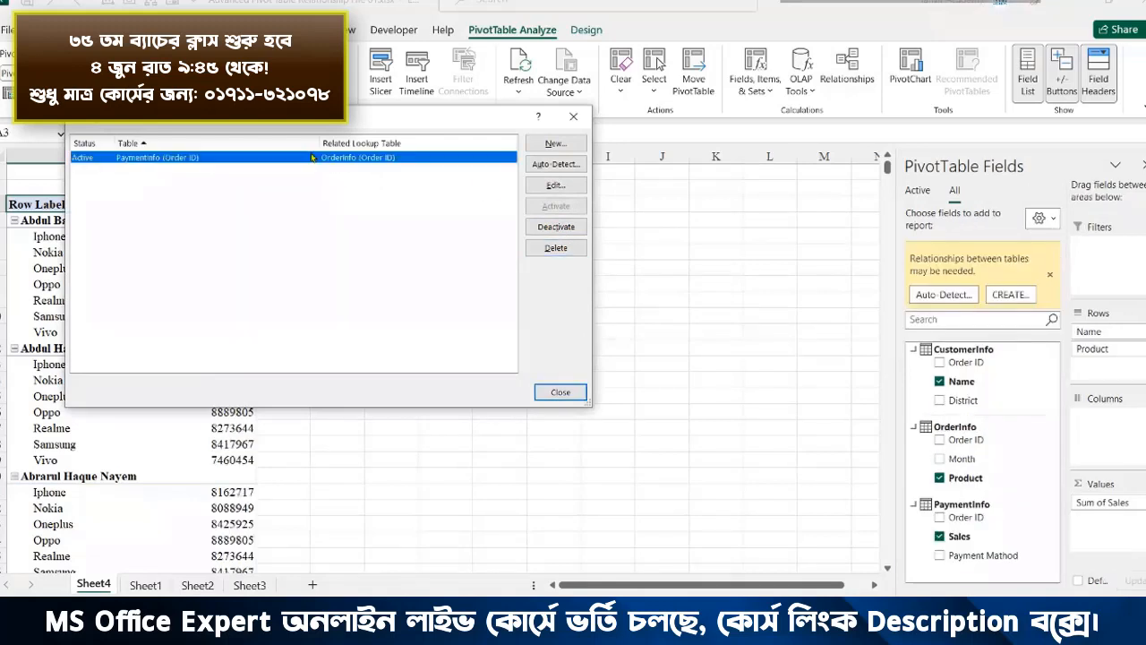
left_click(555, 248)
left_click(552, 351)
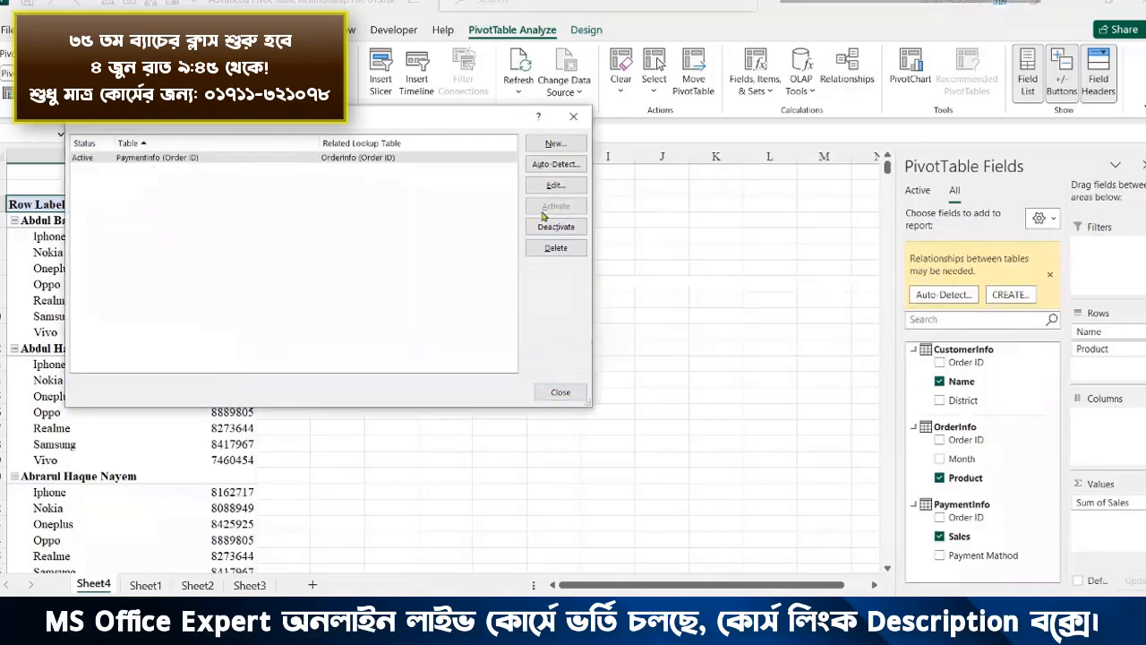
left_click(574, 117)
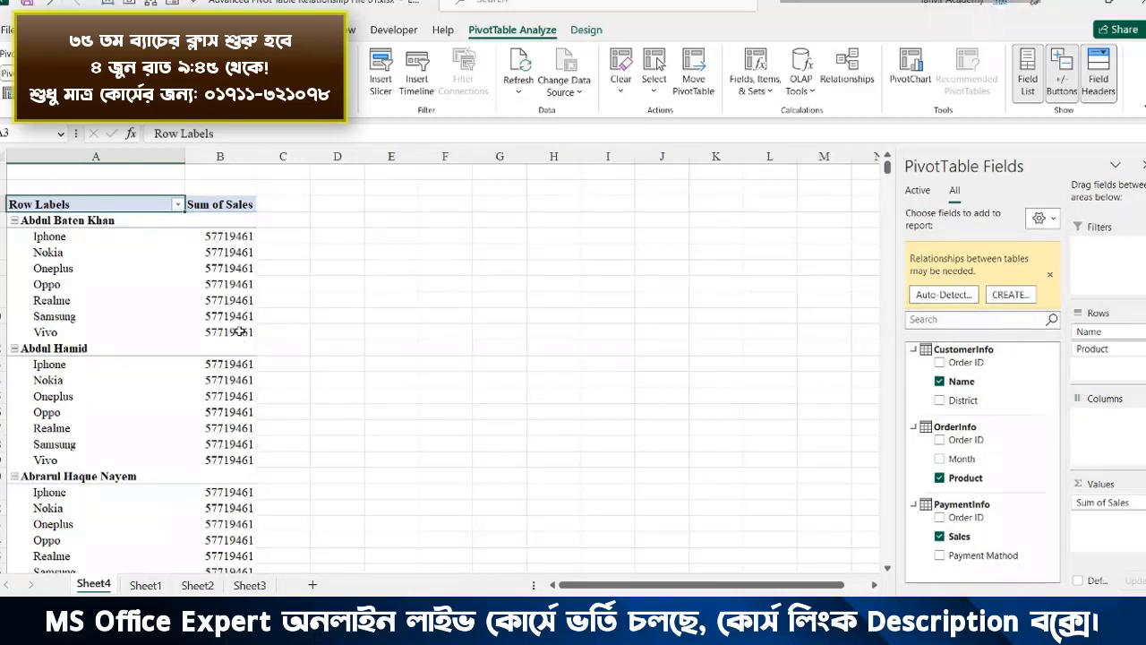
- Change the PivotTable's report layout to tabular form
left_click(71, 253)
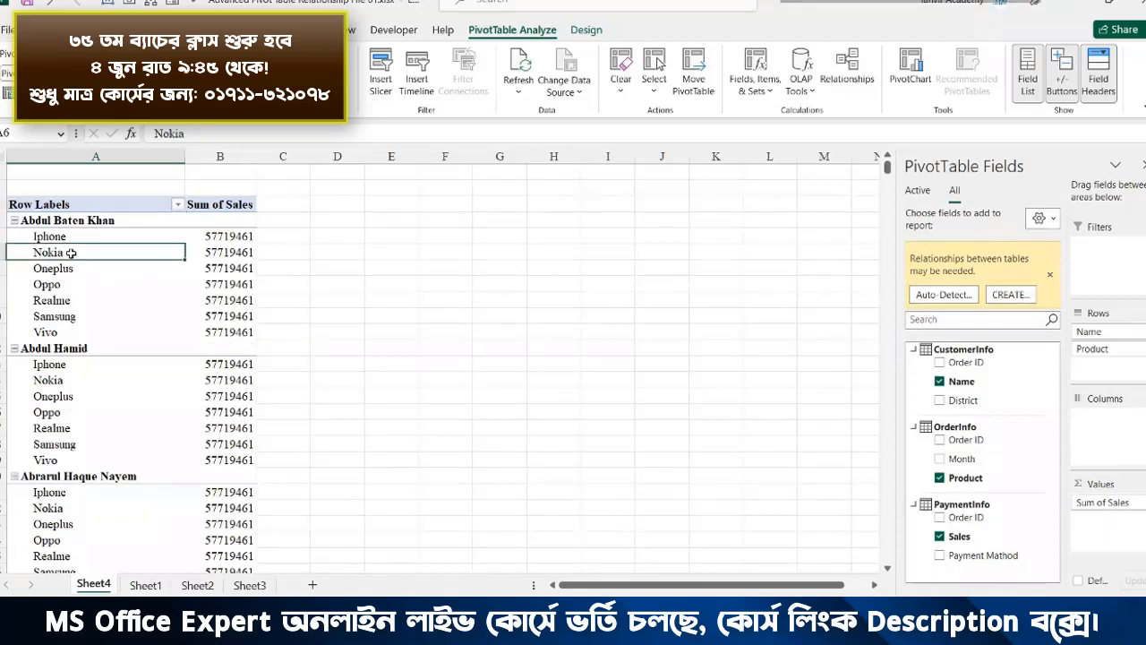
left_click(590, 29)
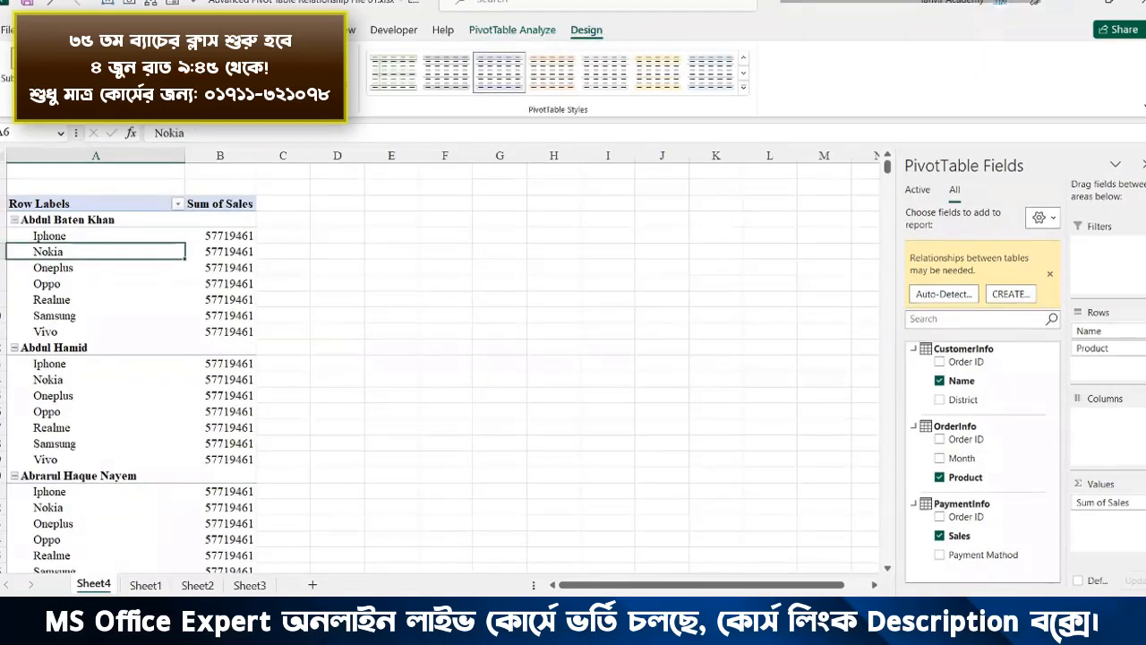
left_click(125, 72)
left_click(215, 192)
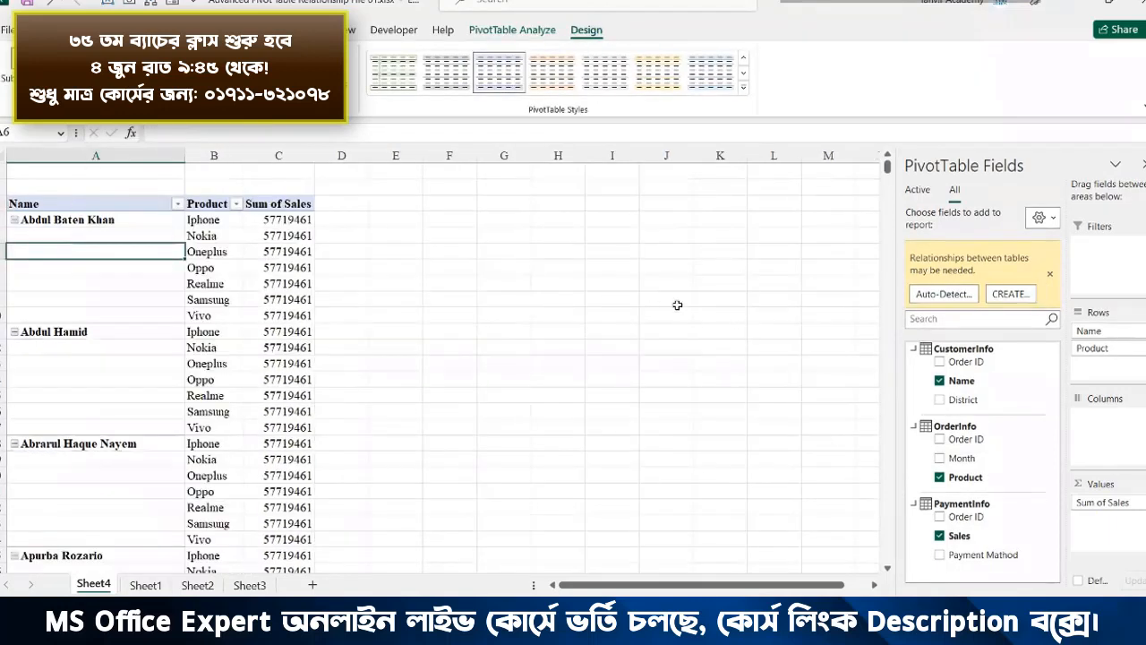
left_click(139, 282)
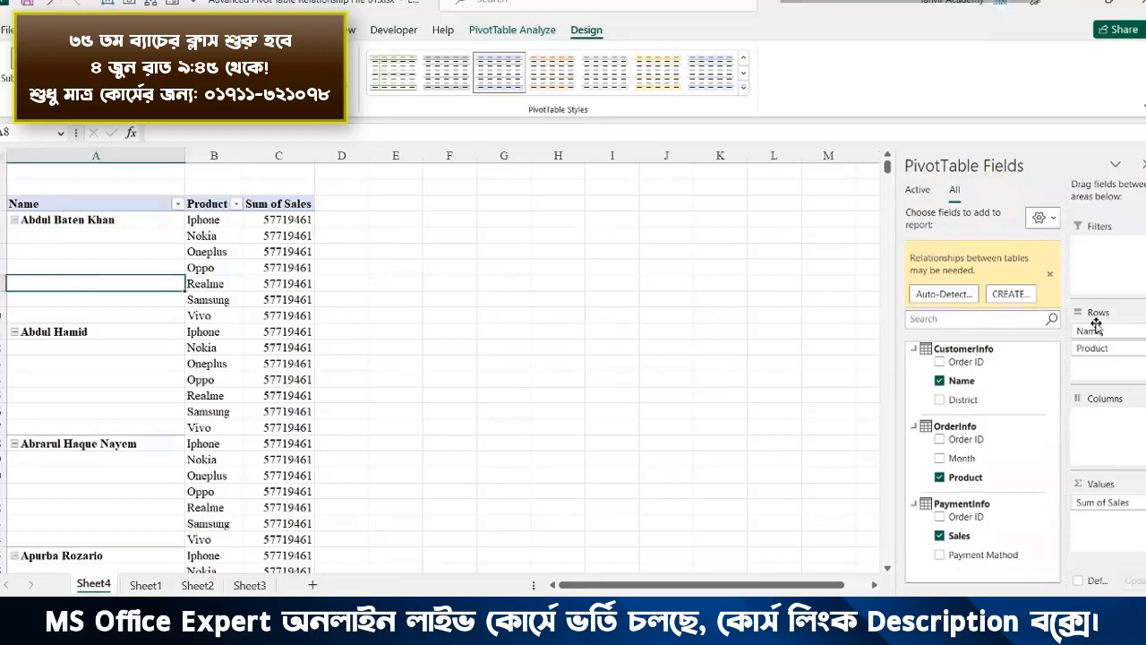
mouse_move(904, 336)
left_mouse_down()
mouse_move(1031, 568)
mouse_move(1064, 595)
left_mouse_up()
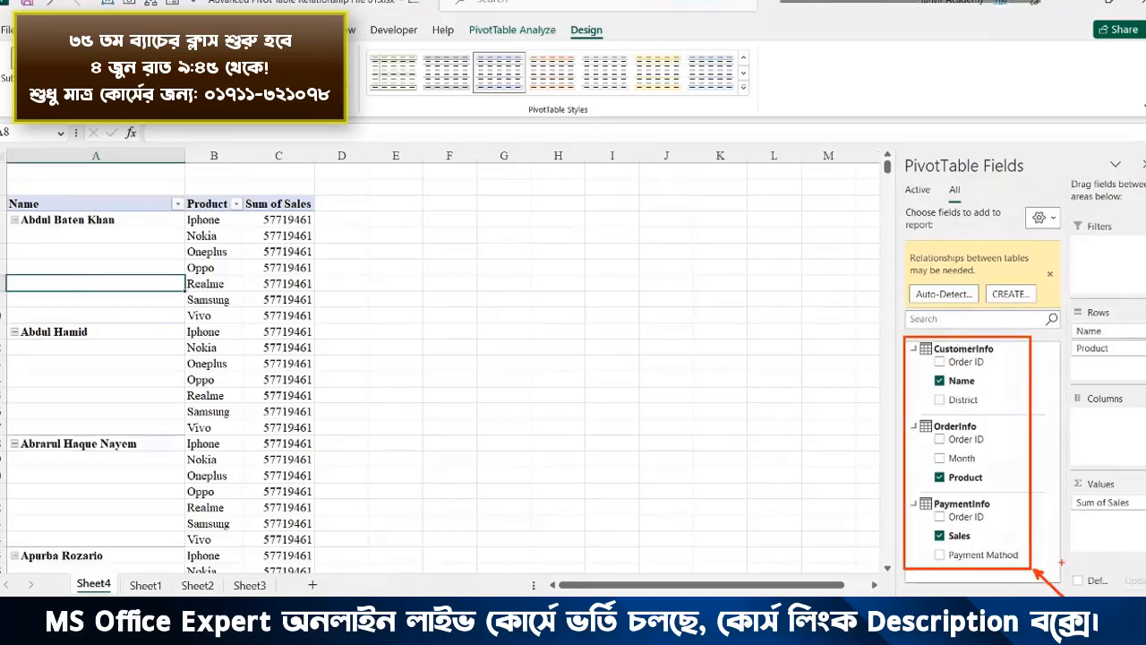
key("Escape")
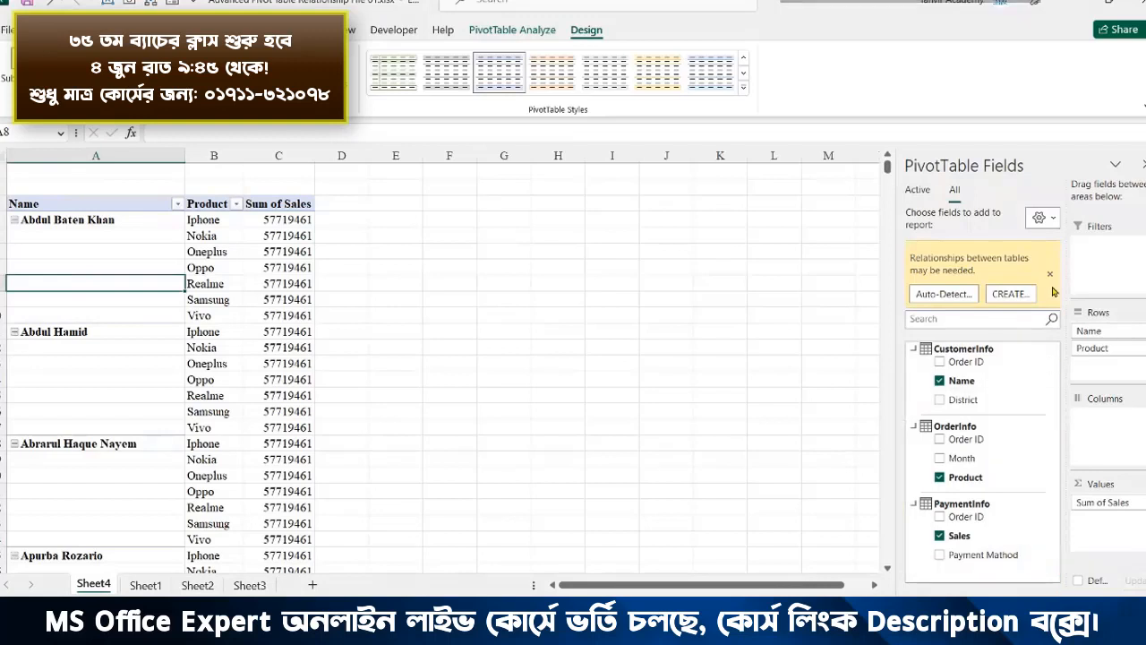
- Dismiss the relationship notice and remove the Name, Product and Sales fields from the PivotTable
left_click(1050, 273)
left_click(940, 310)
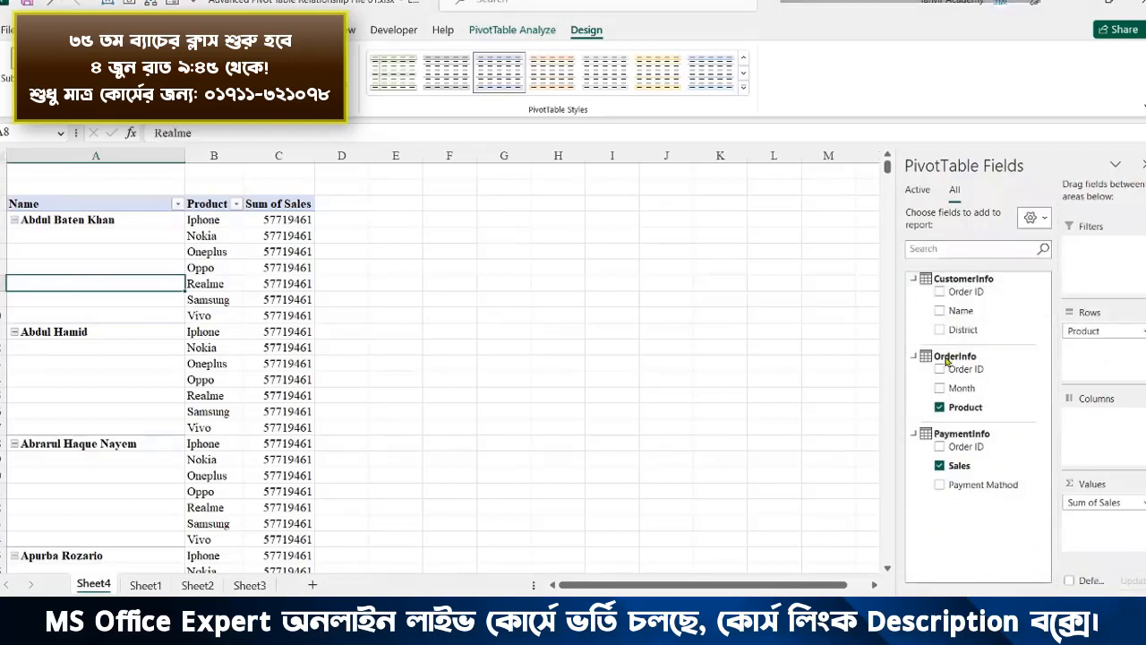
left_click(940, 477)
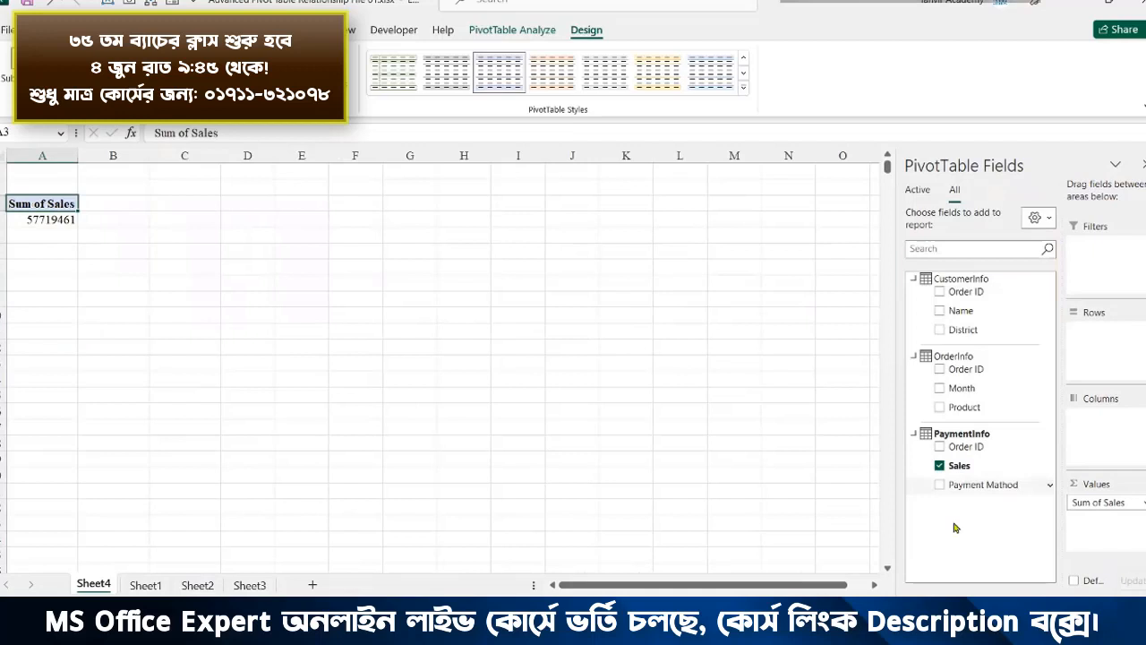
left_click(940, 467)
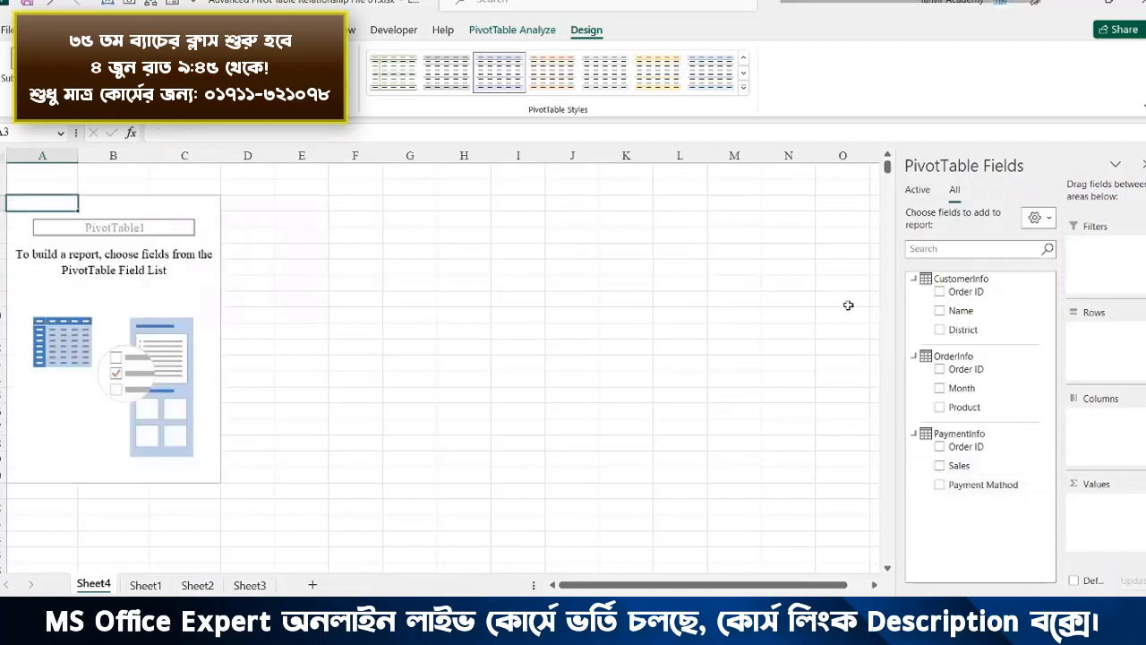
- Create a relationship from PaymentInfo's Order ID as foreign column to CustomerInfo's Order ID as primary column
left_click(116, 287)
left_click(512, 29)
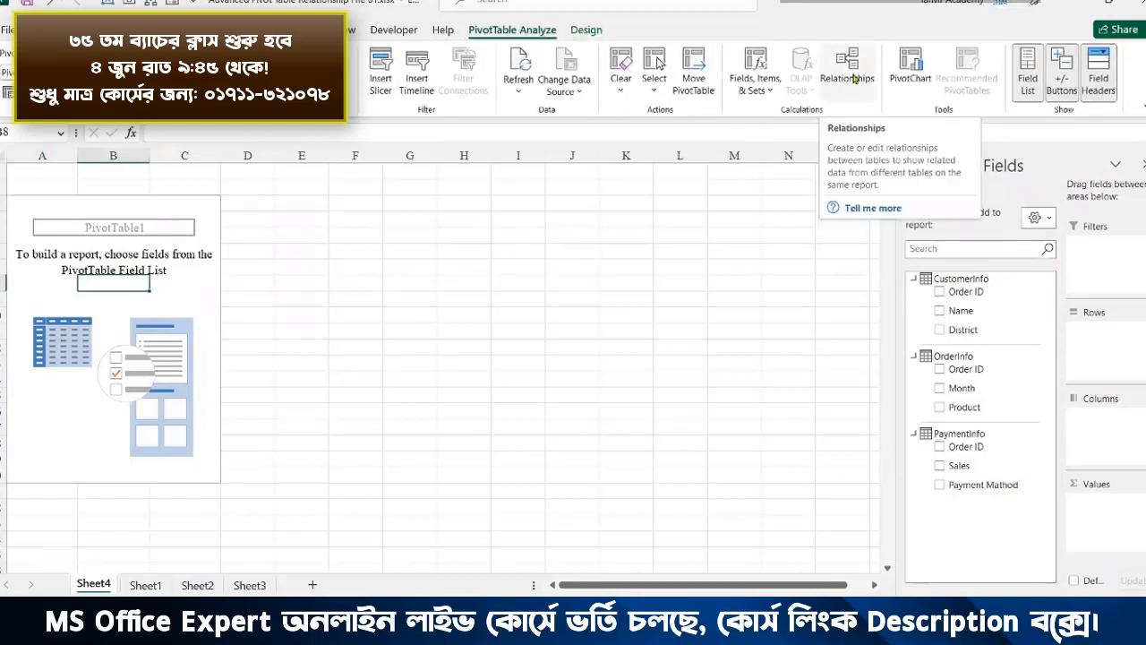
left_click(856, 79)
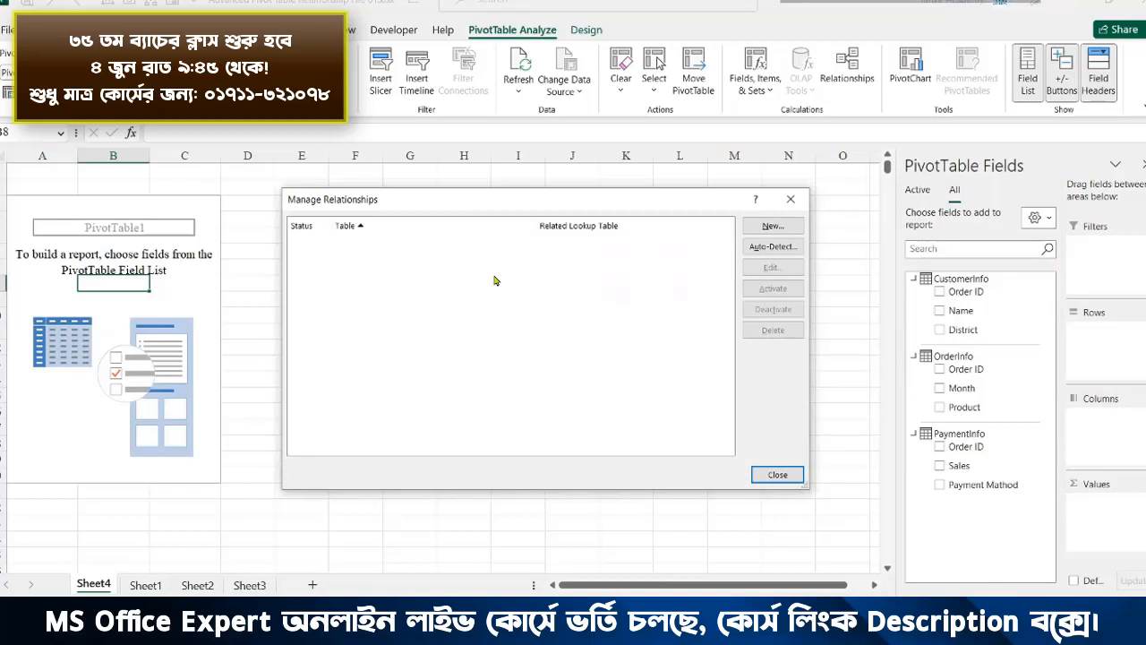
left_click(773, 225)
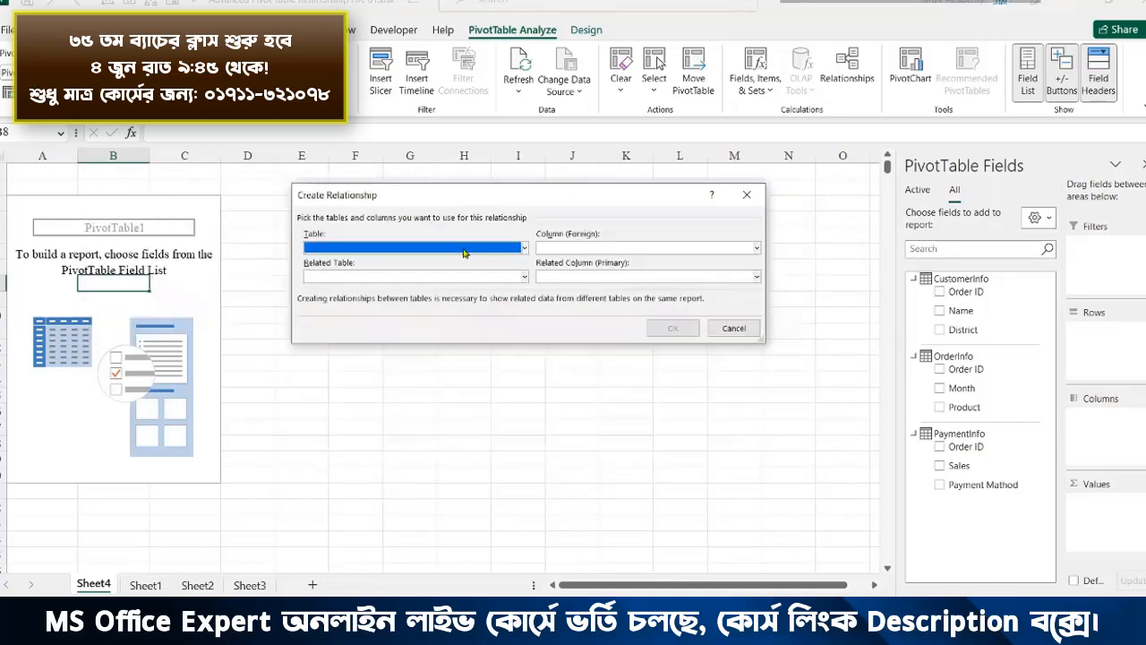
left_click(484, 248)
left_click(403, 247)
left_click(400, 292)
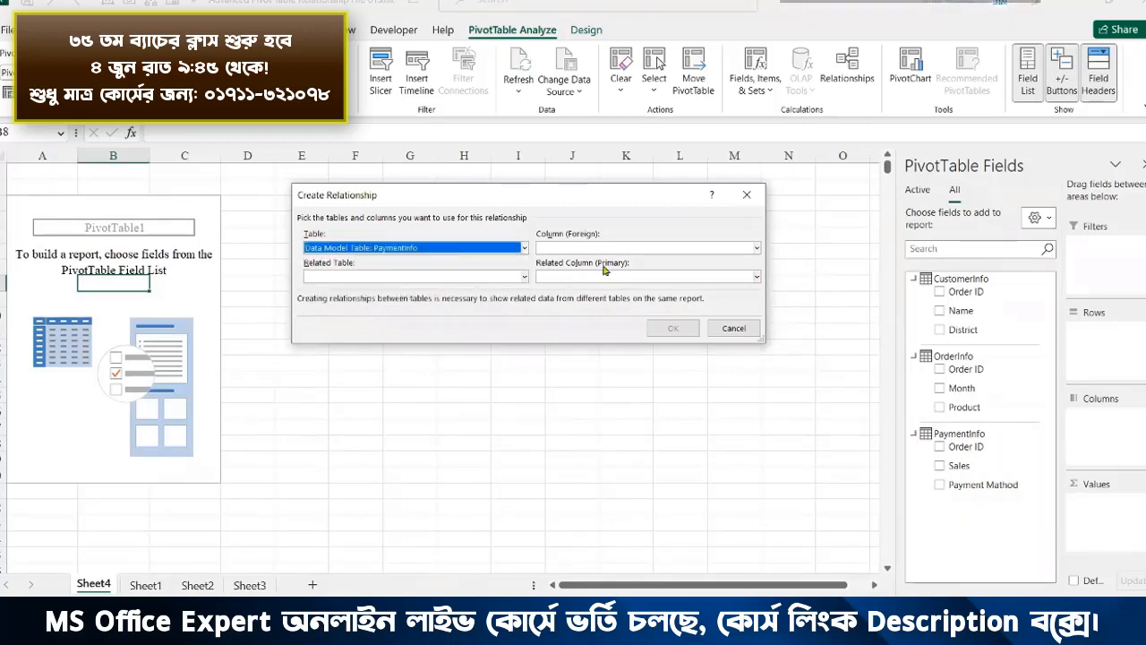
left_click(630, 249)
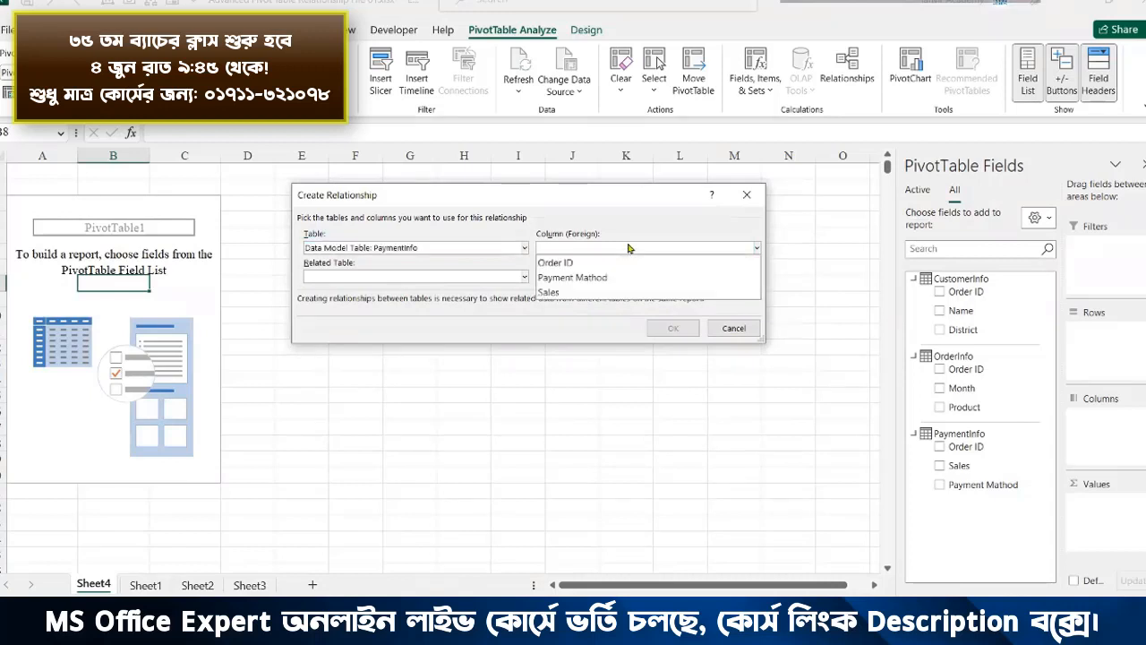
left_click(556, 263)
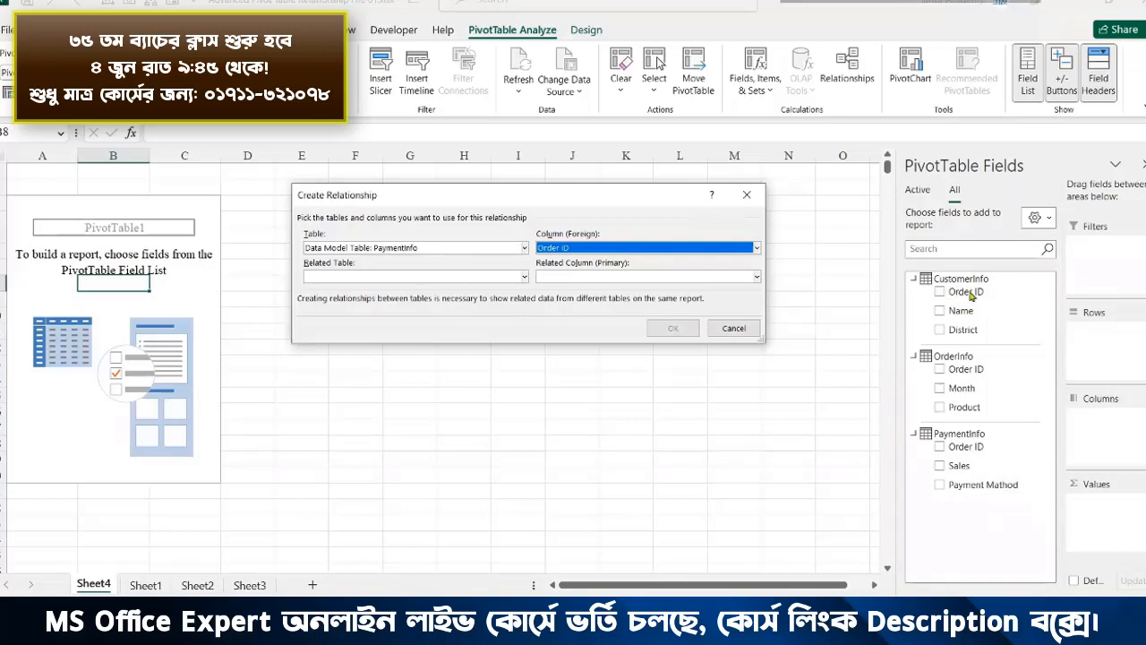
left_click(524, 276)
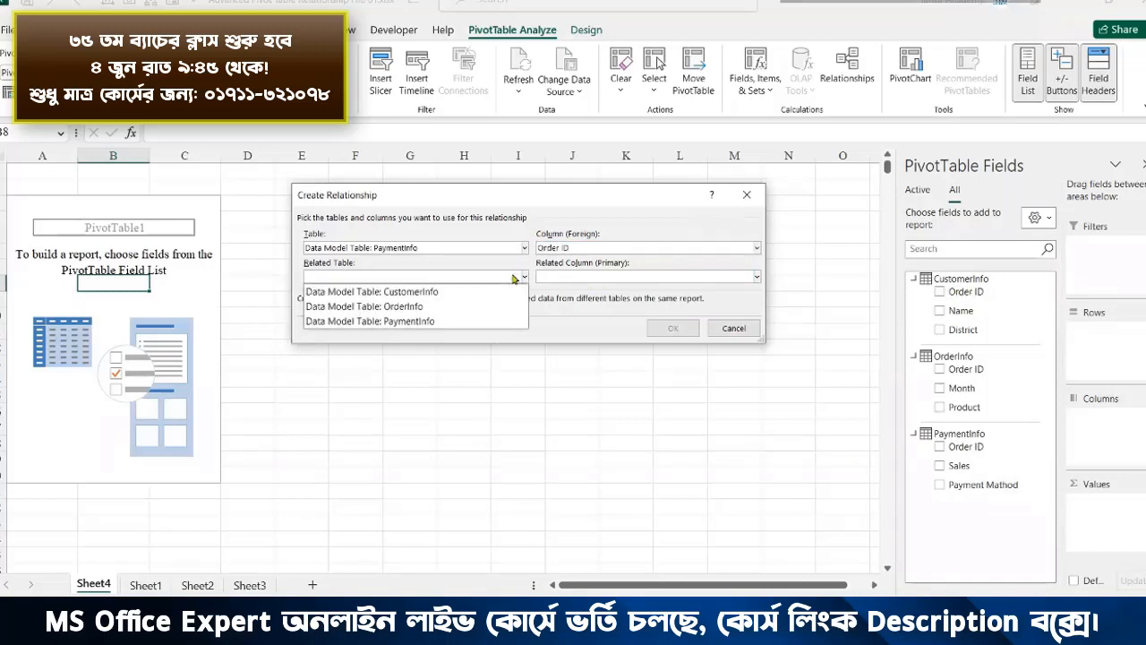
left_click(445, 292)
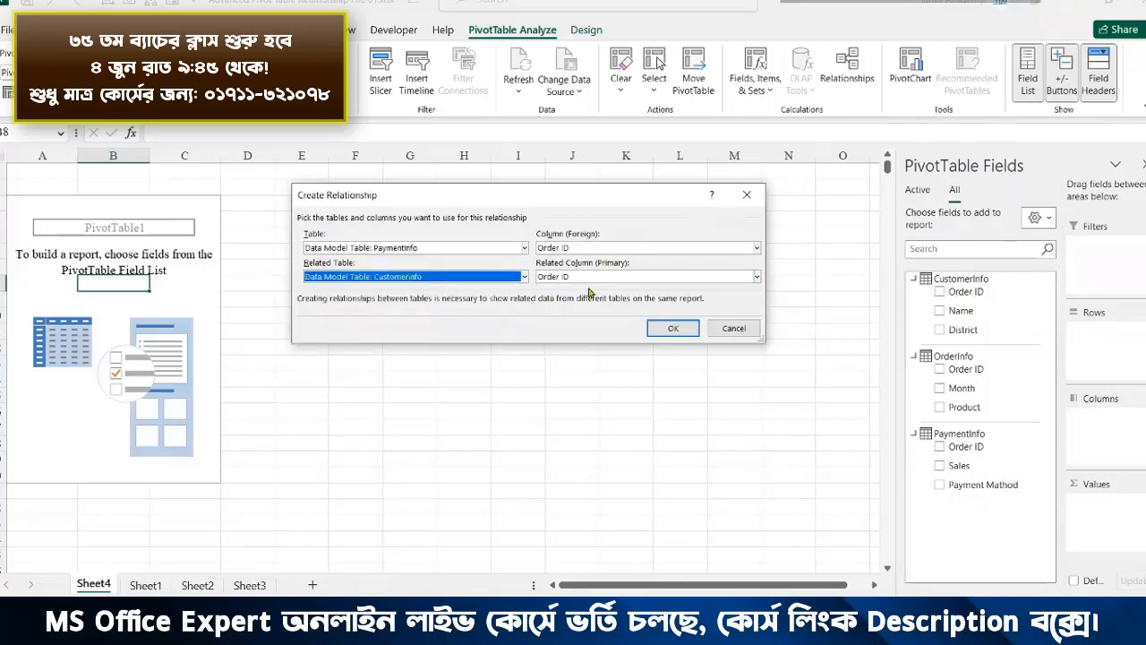
left_click(673, 330)
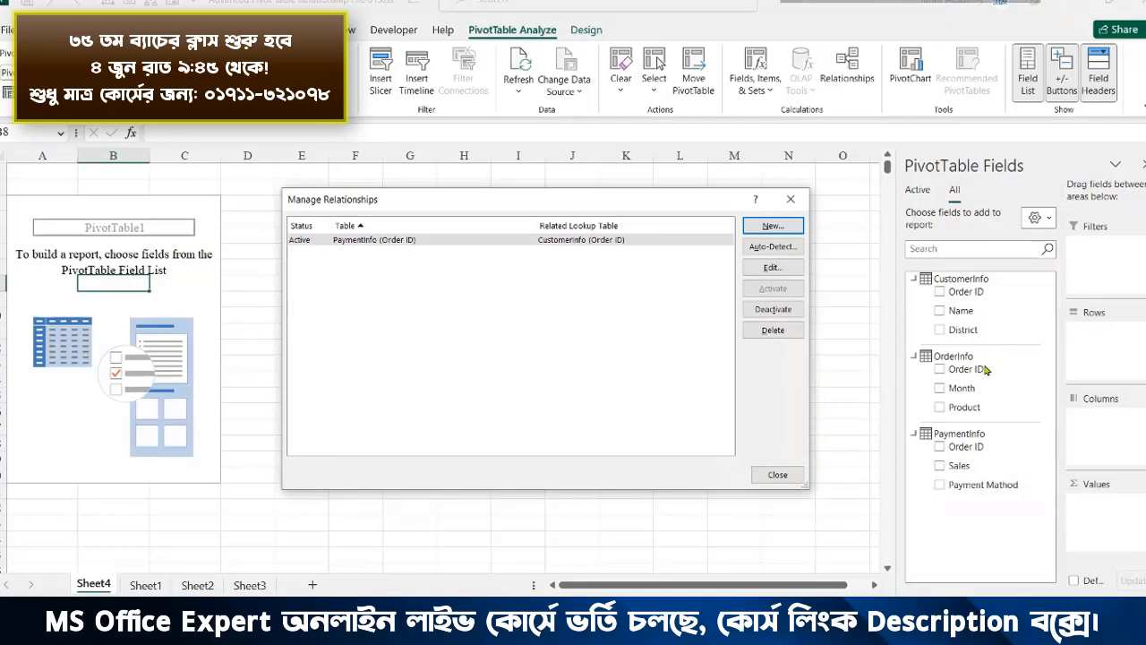
- Create a relationship from PaymentInfo's Order ID as foreign column to OrderInfo's Order ID as primary column, and close the relationship manager
left_click(762, 232)
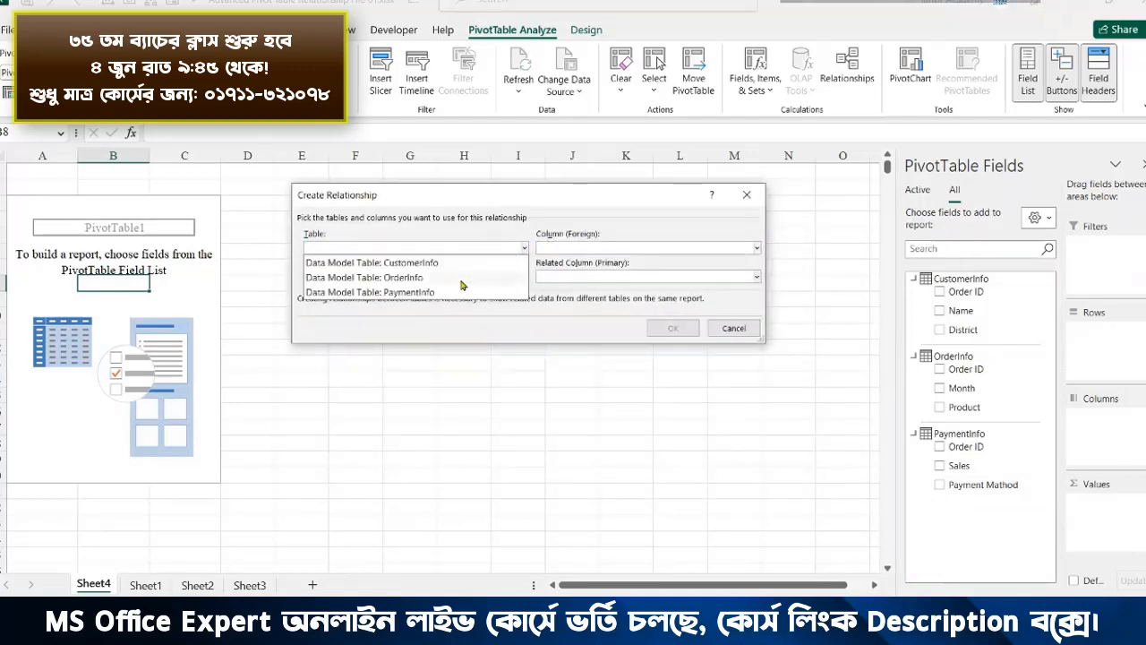
left_click(460, 282)
left_click(647, 254)
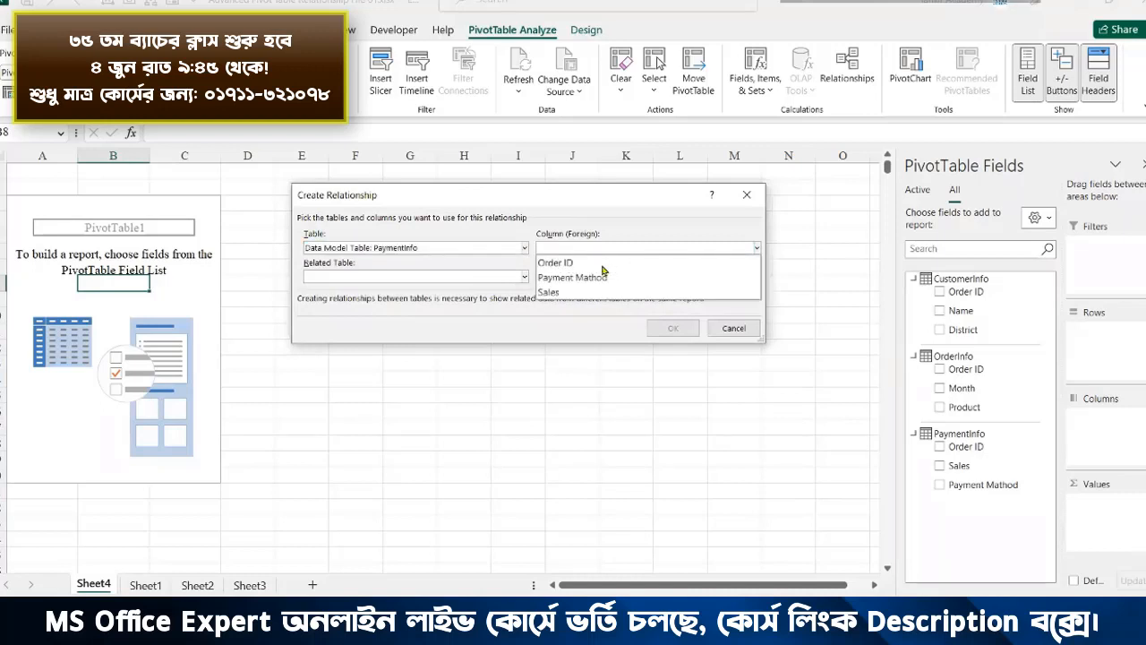
left_click(598, 267)
left_click(475, 279)
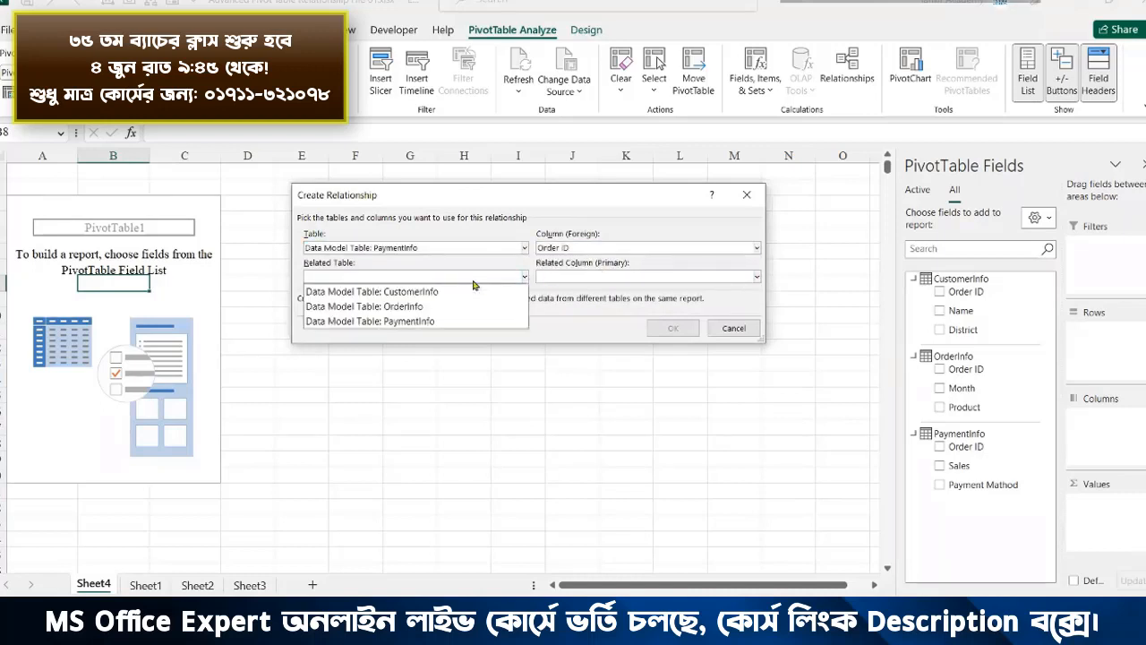
left_click(425, 309)
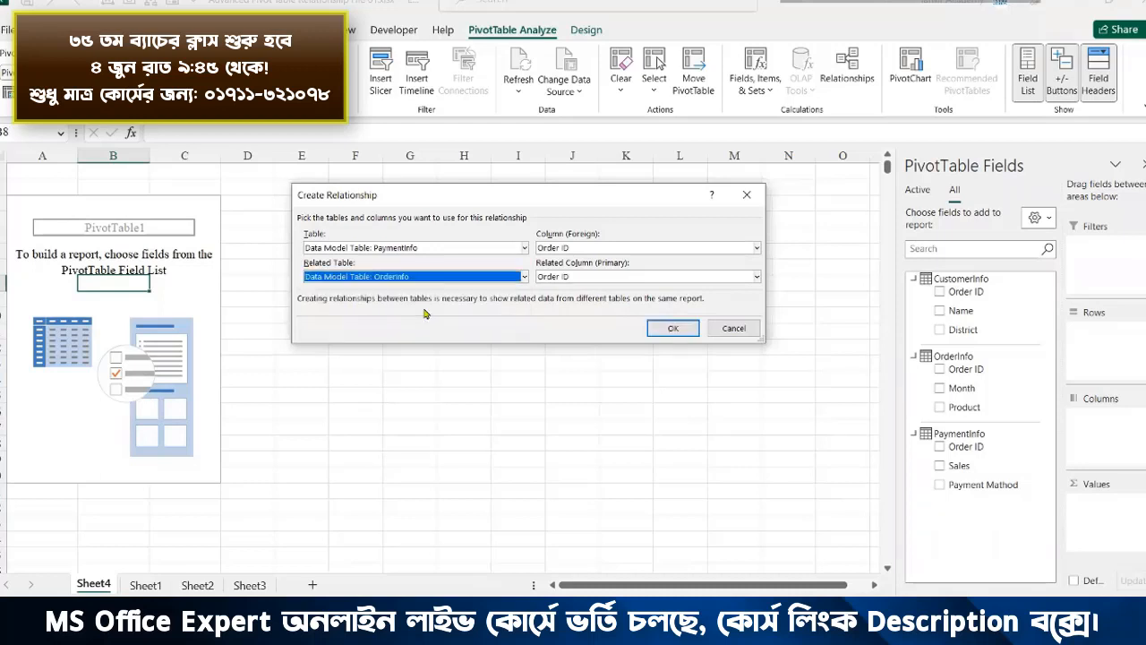
left_click(582, 279)
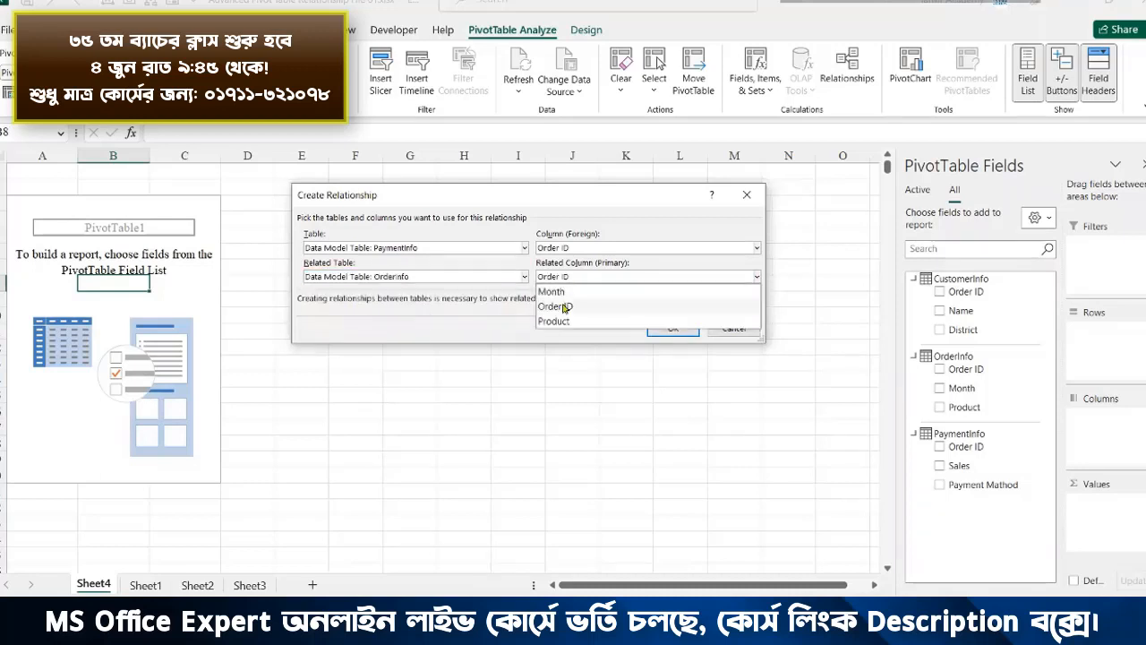
left_click(564, 307)
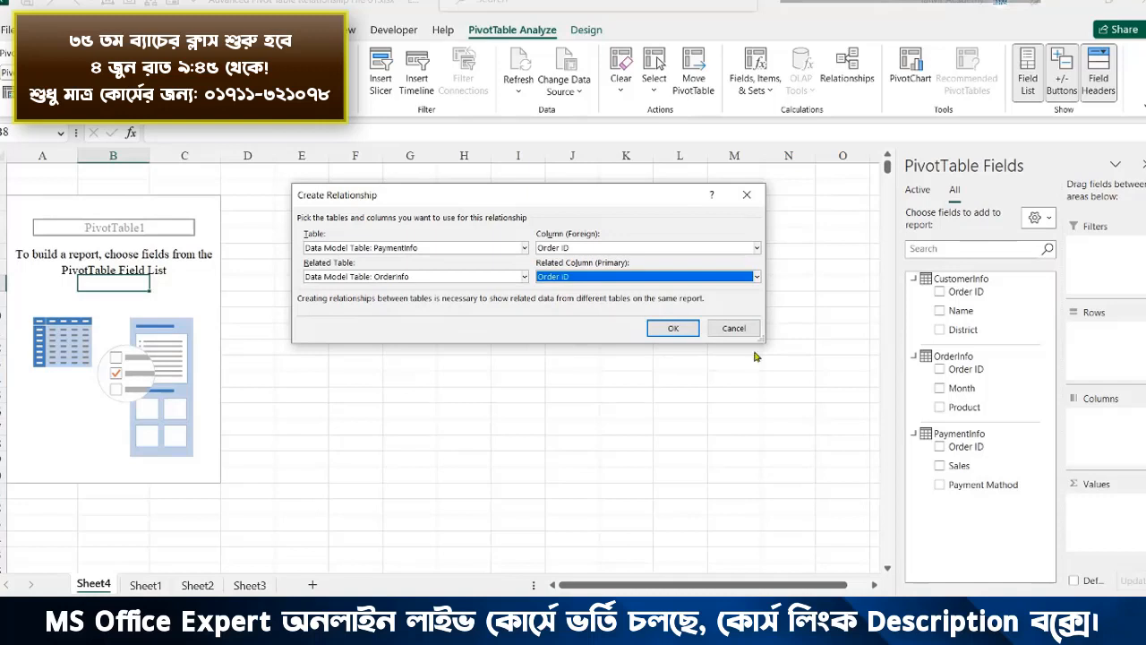
left_click(675, 328)
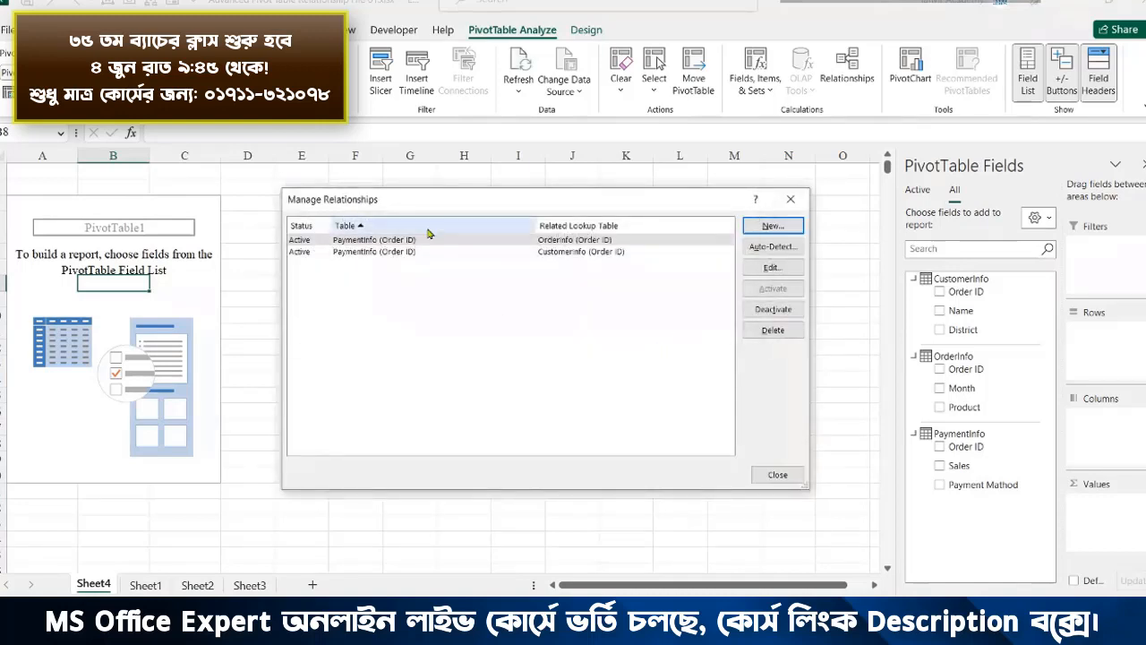
left_click(777, 473)
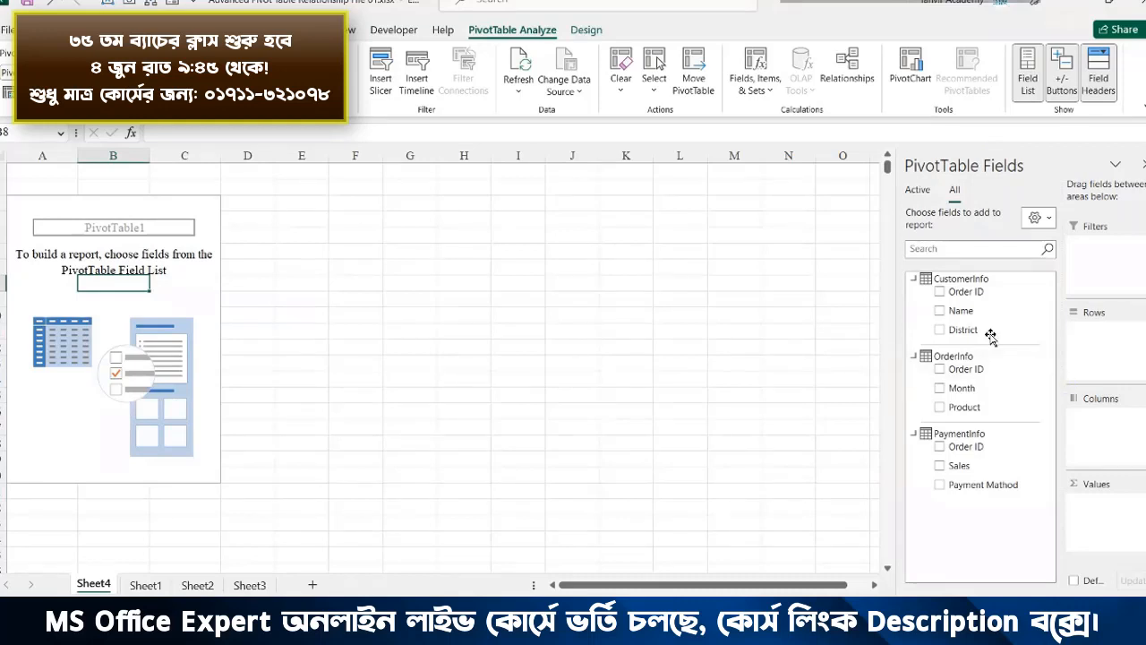
- Lay out the PivotTable with Name and District as rows, Sales as values and Month as columns, and remove Name from the rows
left_click_drag(984, 319, 1095, 348)
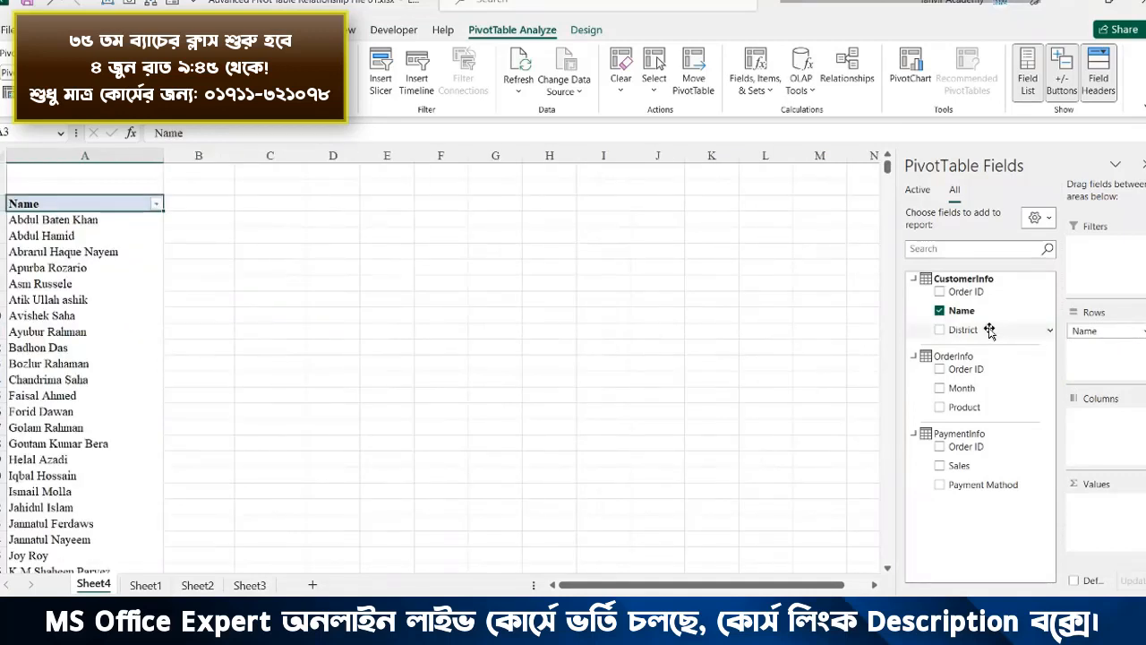
left_click_drag(967, 328, 1109, 369)
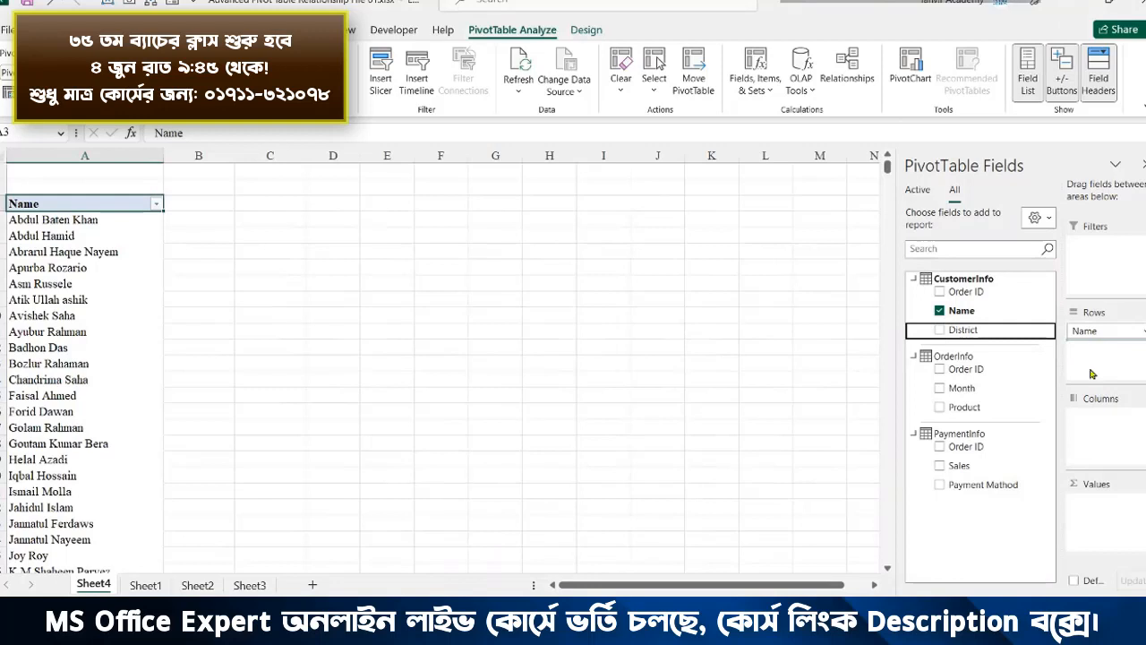
left_click_drag(966, 464, 1066, 491)
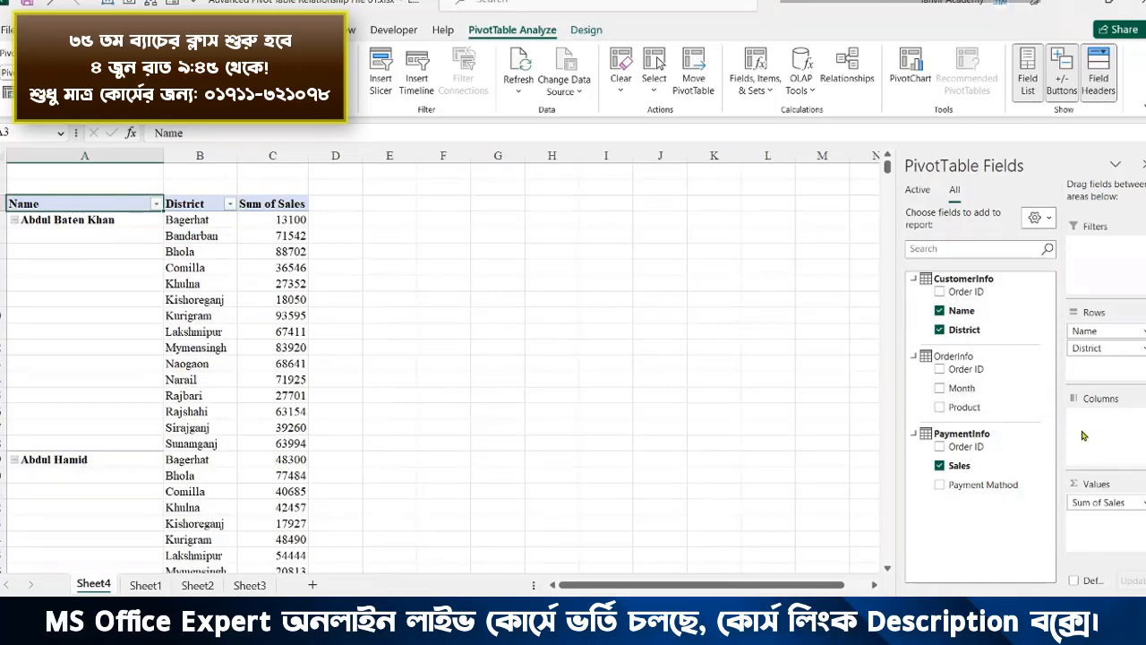
left_click_drag(962, 388, 1113, 424)
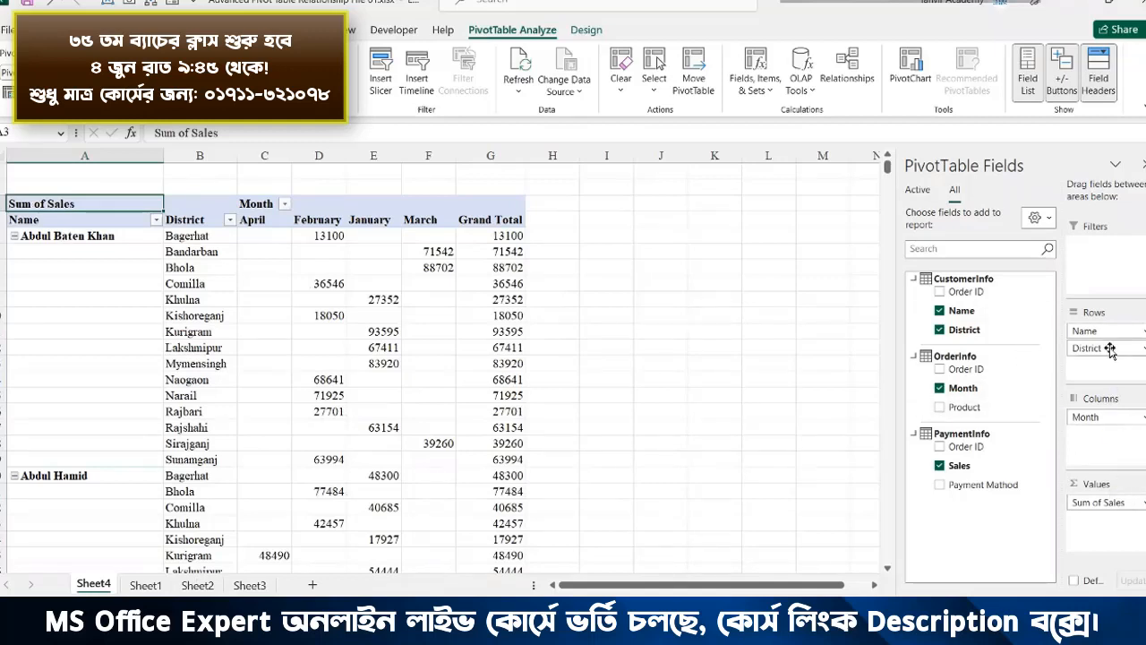
left_click_drag(1097, 332, 1005, 362)
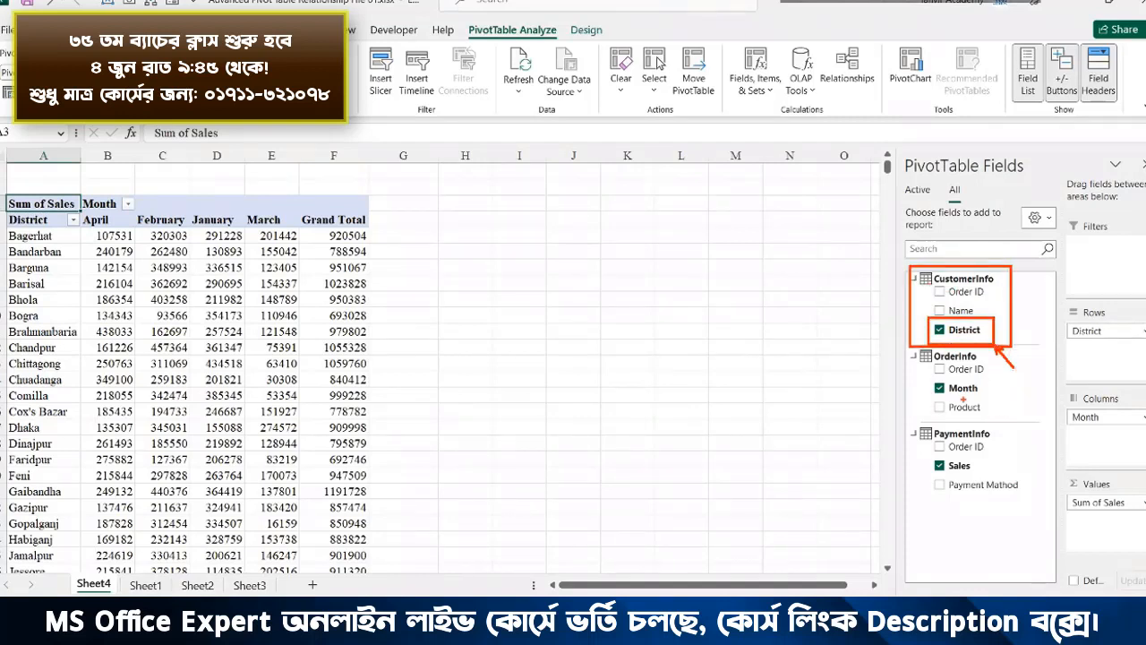
left_click_drag(921, 381, 990, 394)
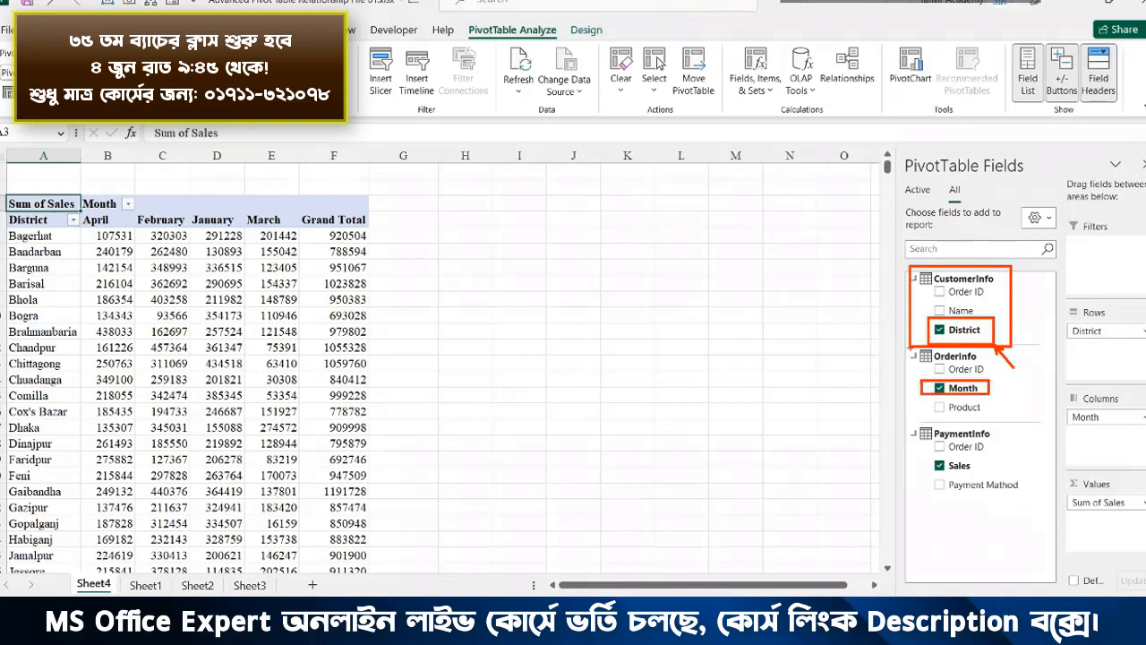
left_click_drag(908, 344, 1013, 431)
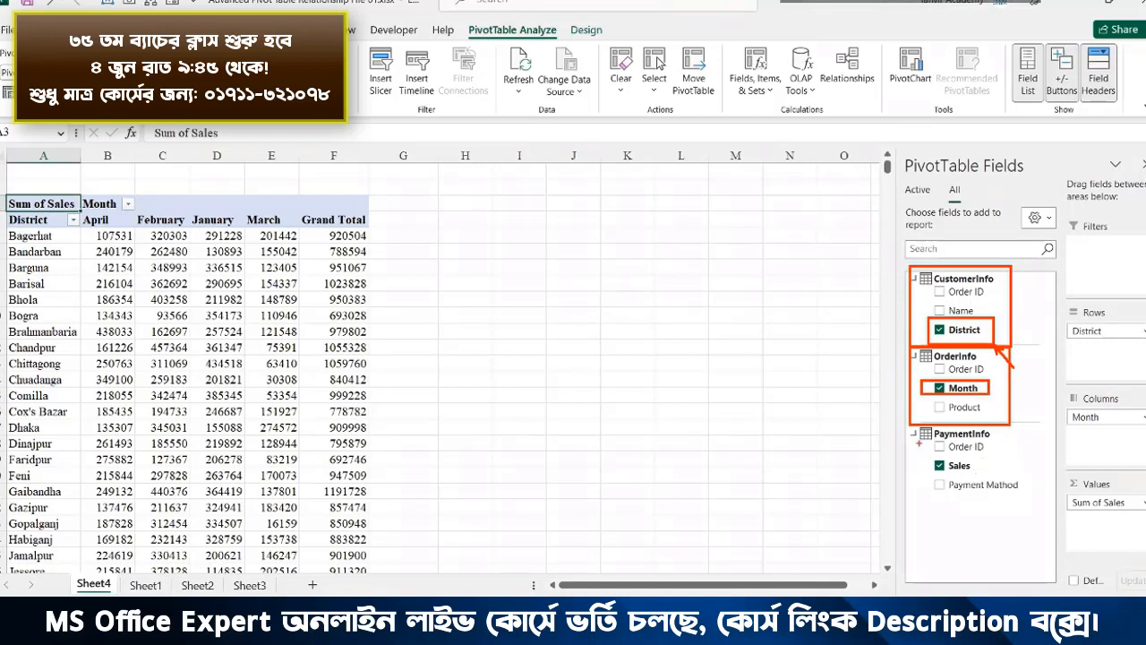
mouse_move(909, 421)
left_mouse_down()
mouse_move(1033, 495)
mouse_move(1048, 548)
left_mouse_up()
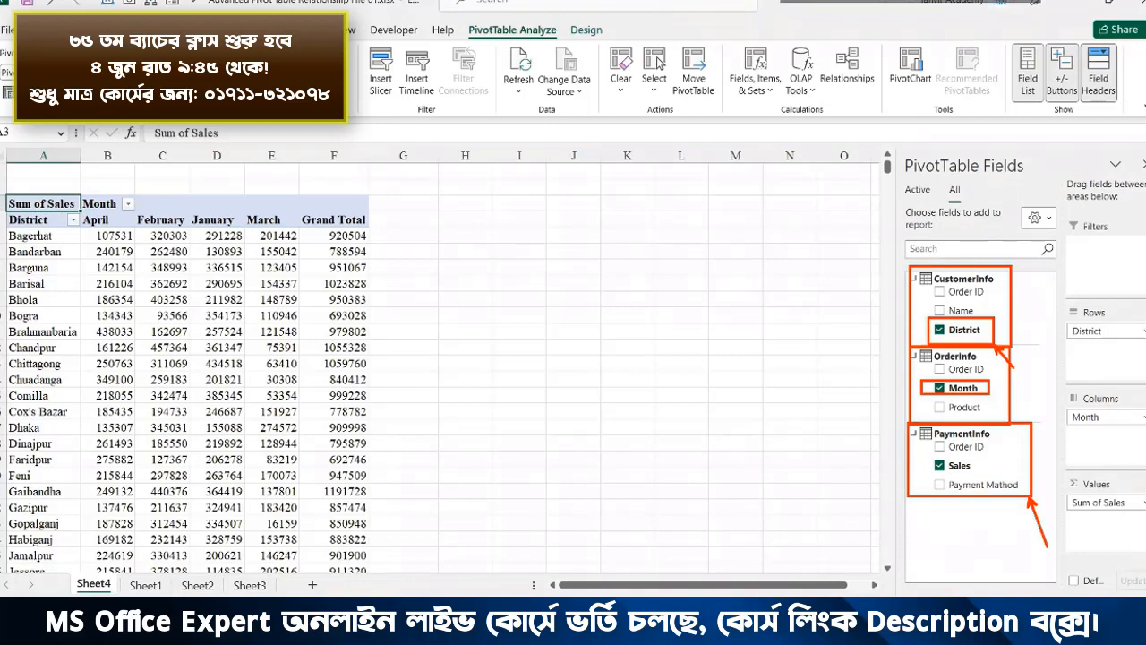